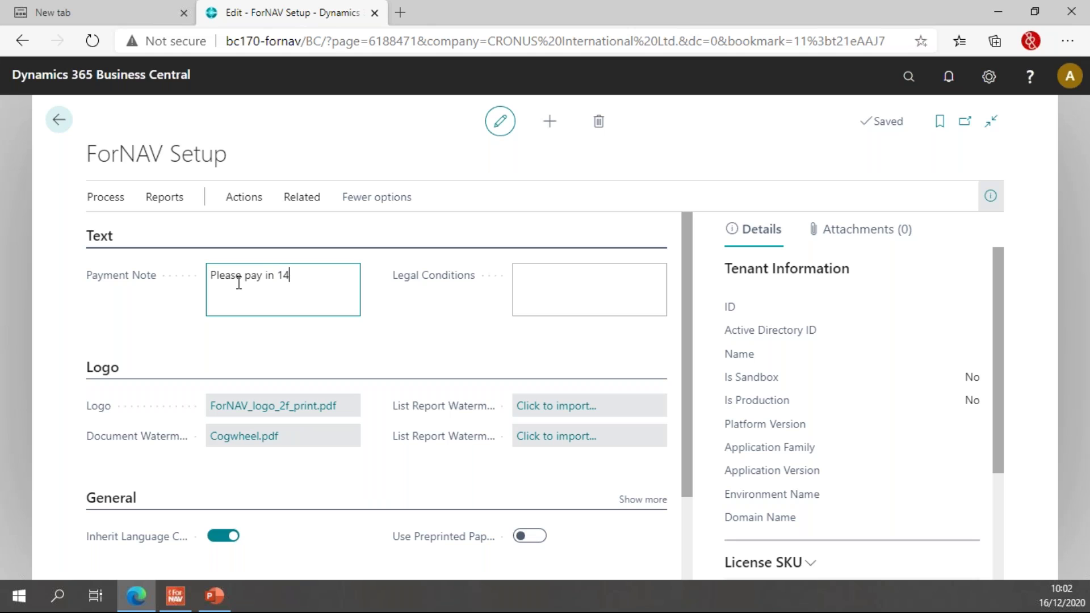
Complete the payment note as "Please pay in 14 days" and set the legal conditions to "Or else".
{"action": "type", "text": "days"}
{"action": "key", "text": "Tab"}
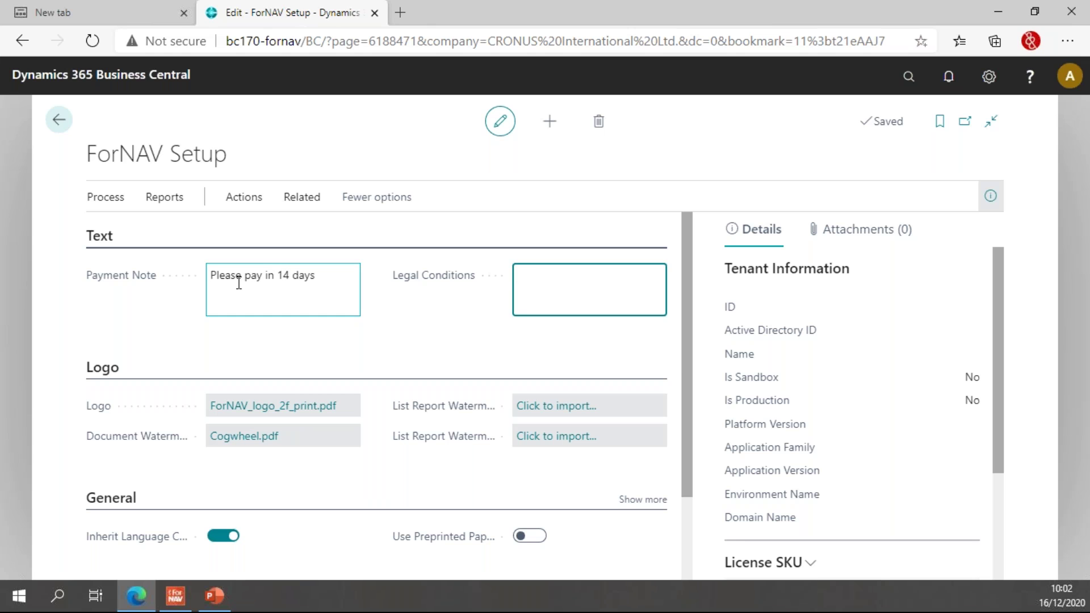
{"action": "type", "text": "Or else"}
{"action": "left_click", "coordinate": [477, 332]}
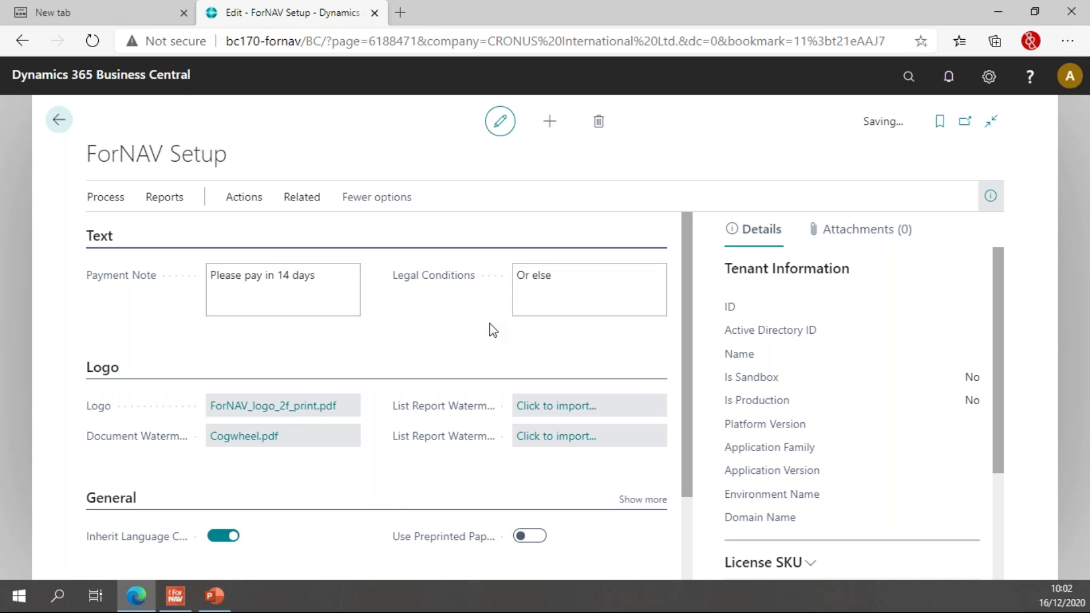
Leave the setup page and open the list of ForNAV standard reports.
{"action": "left_click", "coordinate": [54, 120]}
{"action": "left_click", "coordinate": [880, 122]}
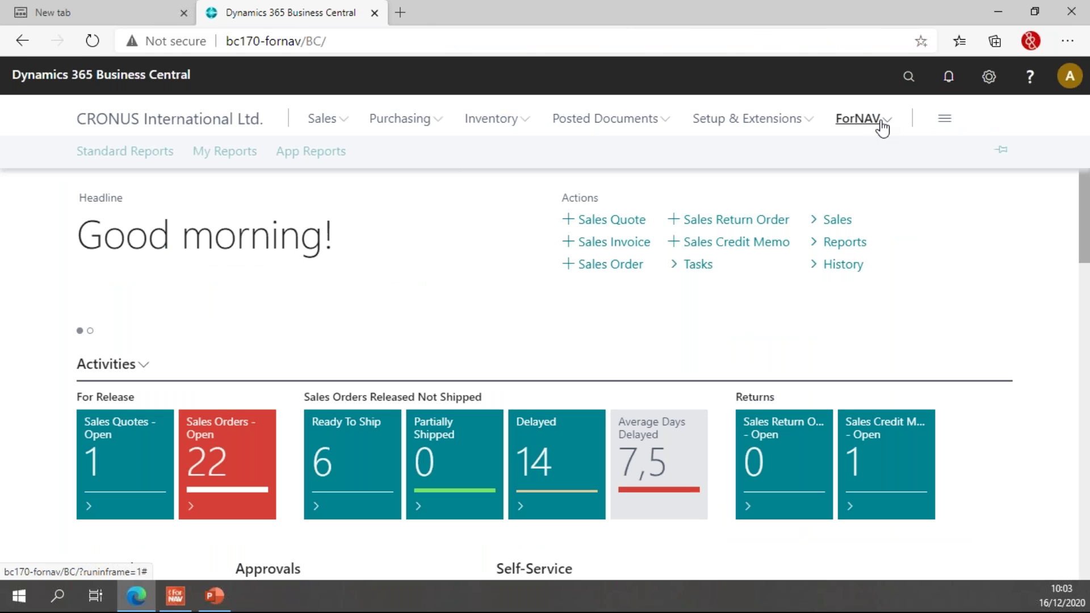
{"action": "left_click", "coordinate": [130, 153]}
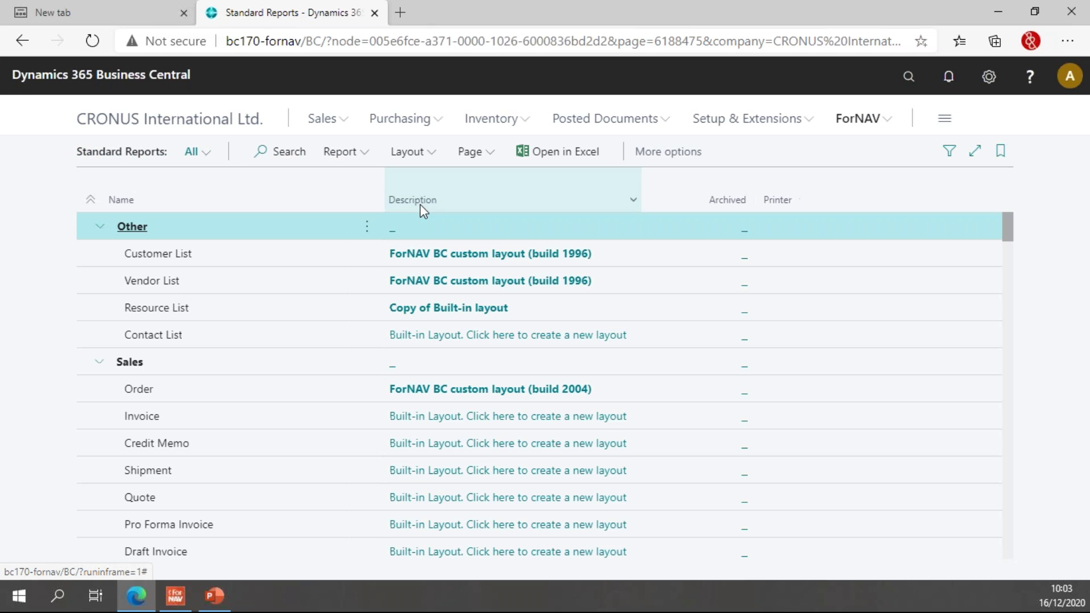
Run the Sales Template report from the Template group and preview it.
{"action": "scroll", "coordinate": [428, 320], "scroll_direction": "down", "scroll_amount": 15}
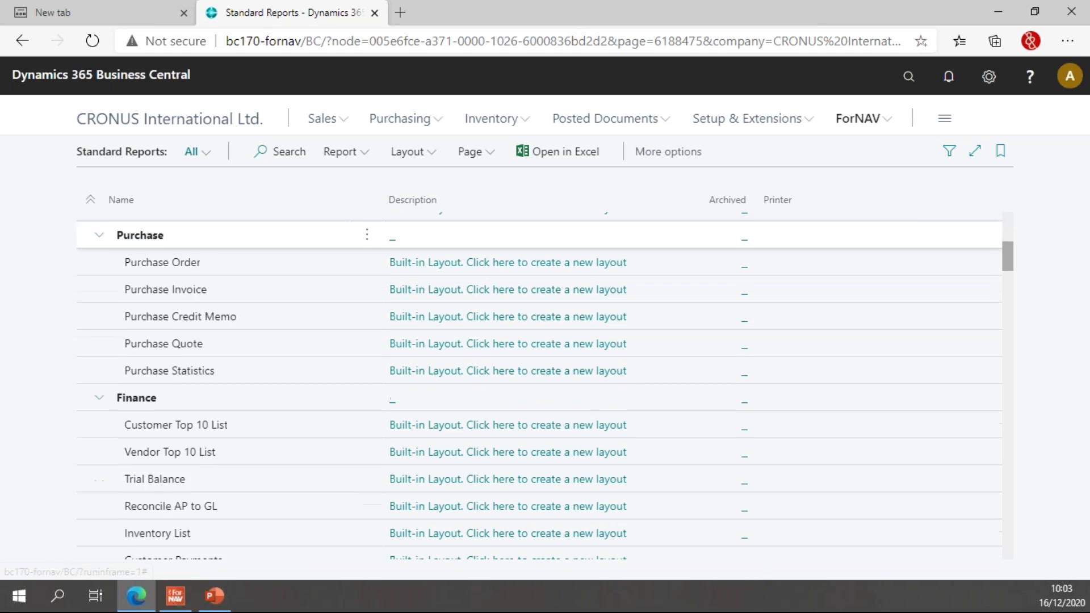
{"action": "scroll", "coordinate": [428, 320], "scroll_direction": "down", "scroll_amount": 5}
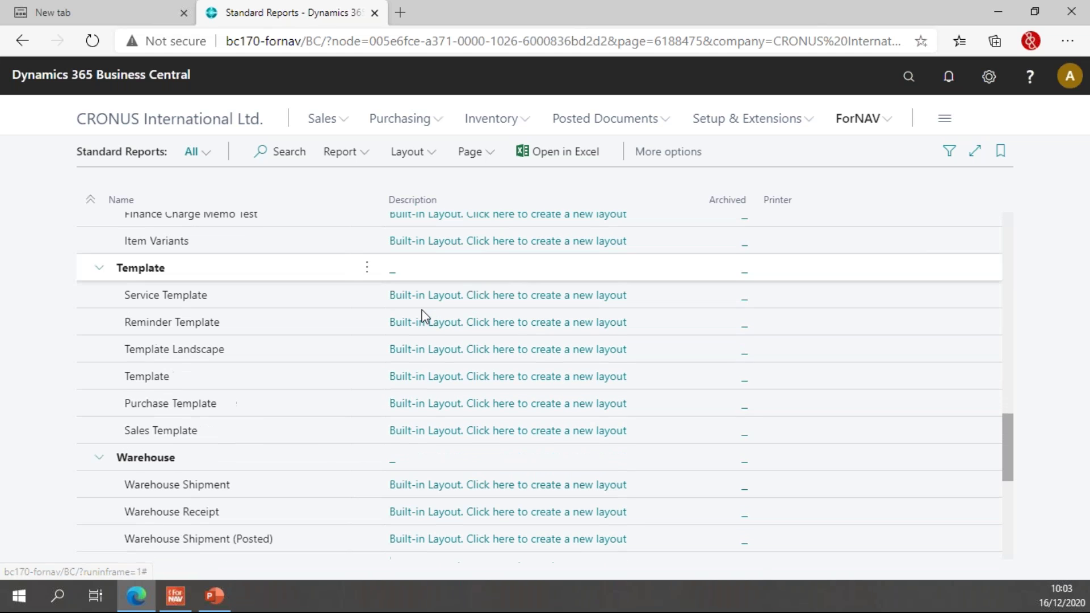
{"action": "left_click", "coordinate": [309, 438]}
{"action": "left_click", "coordinate": [346, 151]}
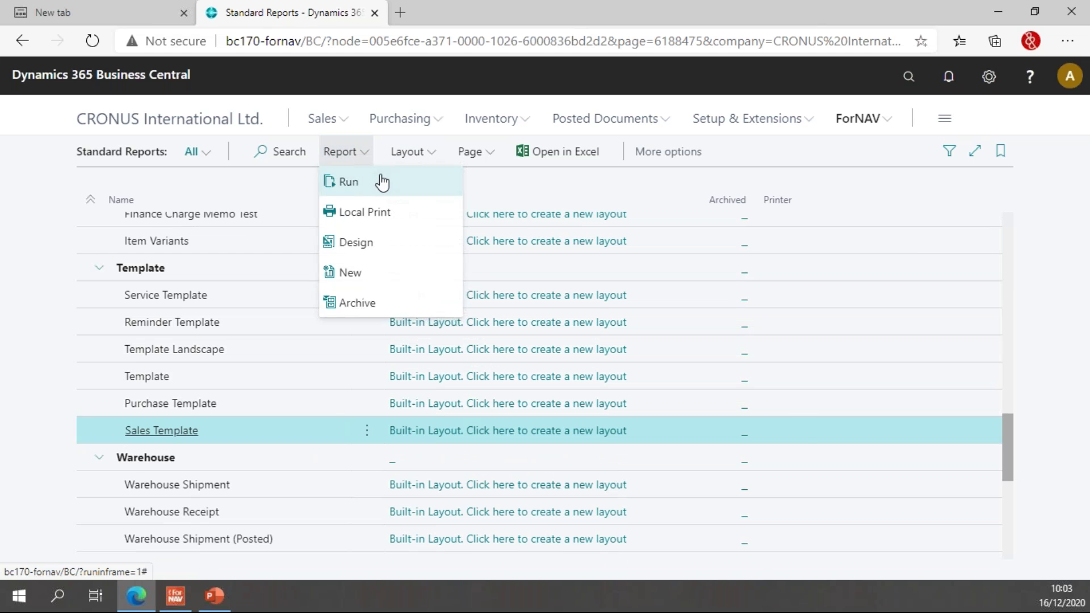
{"action": "left_click", "coordinate": [350, 181]}
{"action": "left_click", "coordinate": [657, 521]}
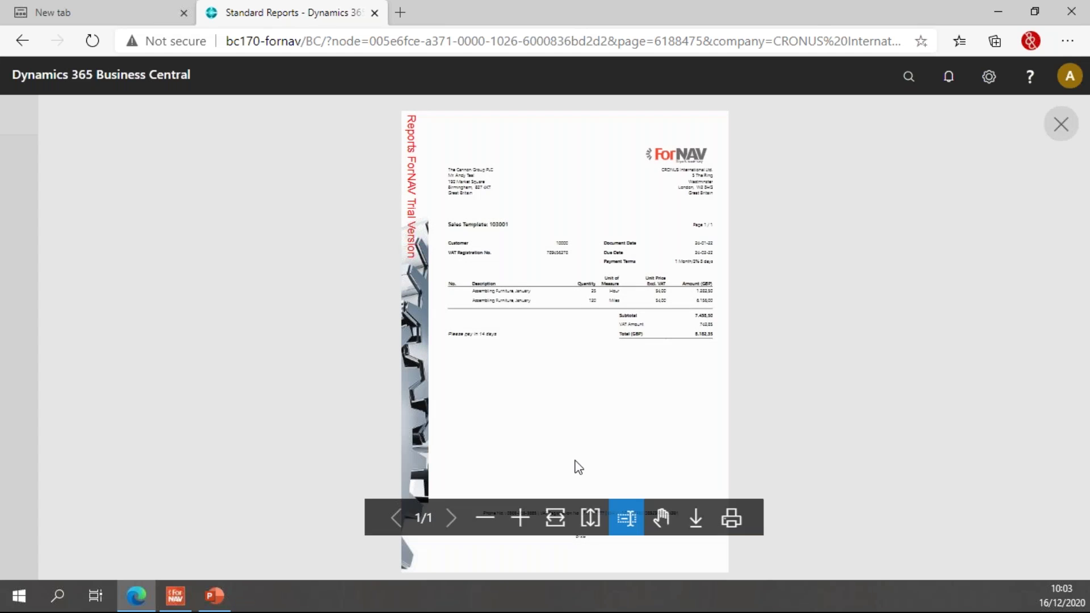
Check the payment note and the legal conditions in the enlarged report preview, and close the preview.
{"action": "left_click", "coordinate": [519, 517]}
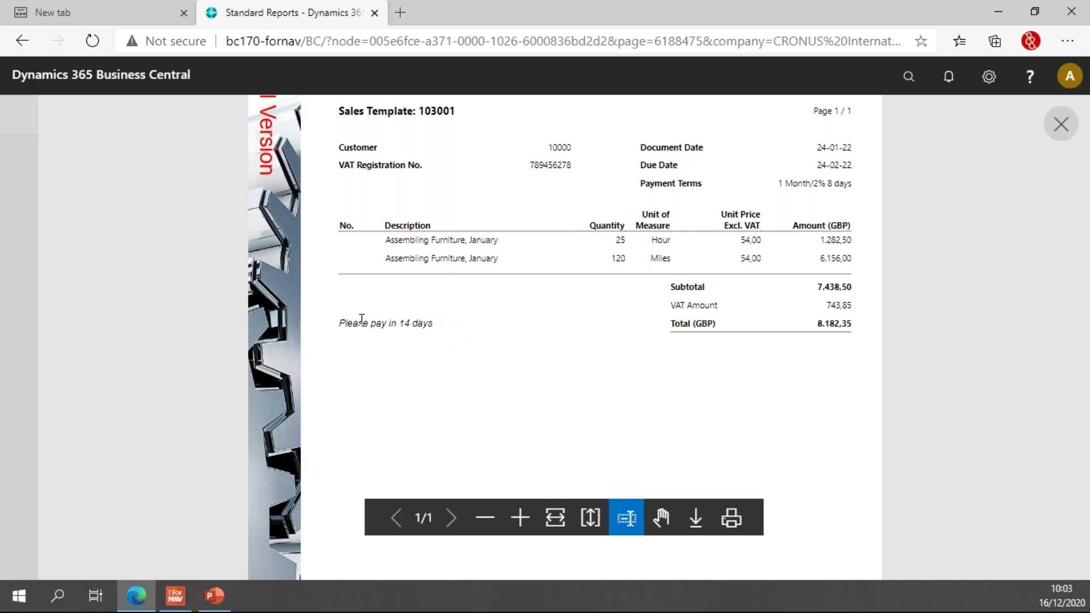
{"action": "scroll", "coordinate": [431, 327], "scroll_direction": "down", "scroll_amount": 4}
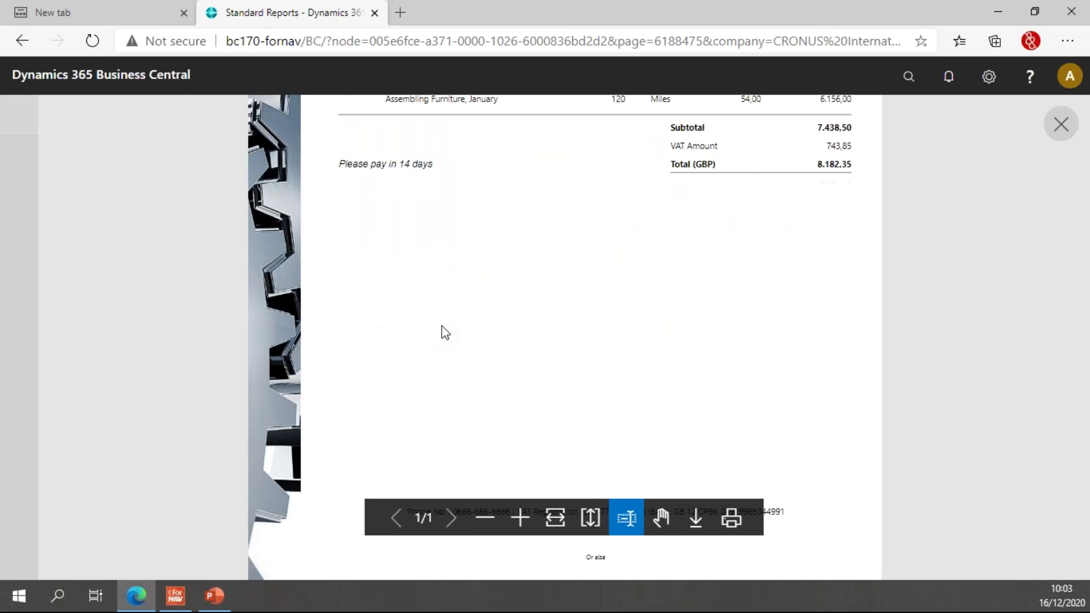
{"action": "left_click", "coordinate": [520, 518]}
{"action": "scroll", "coordinate": [789, 425], "scroll_direction": "down", "scroll_amount": 2}
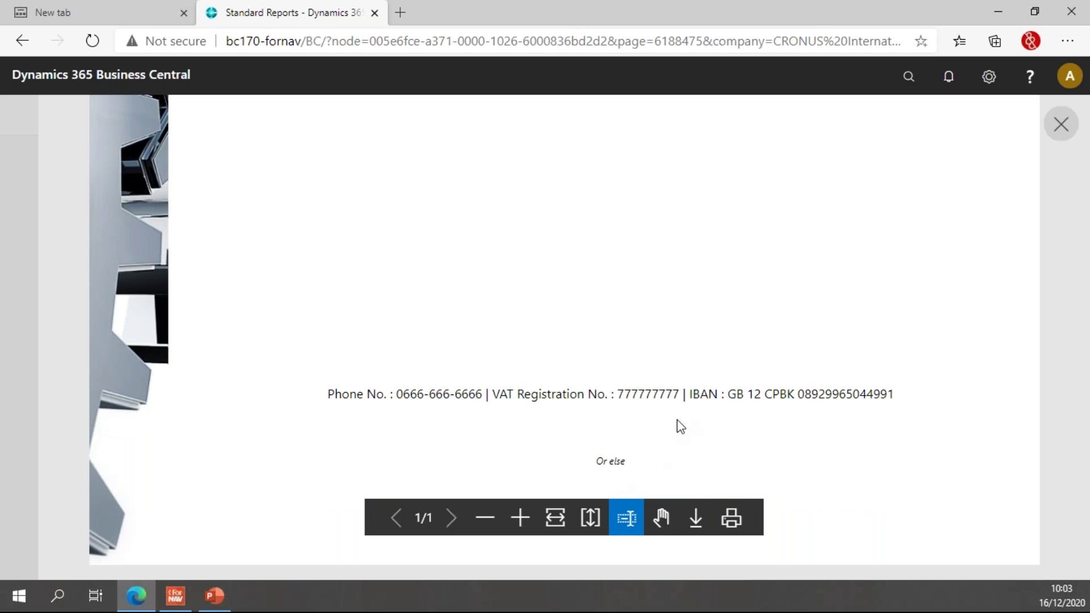
{"action": "left_click", "coordinate": [1061, 124]}
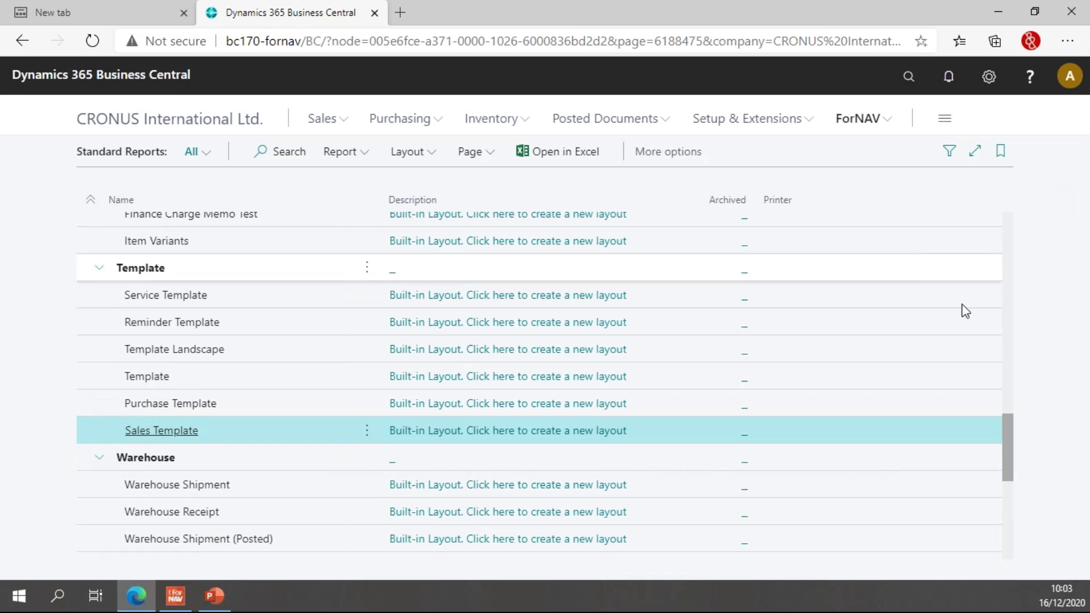
{"action": "left_click", "coordinate": [218, 596]}
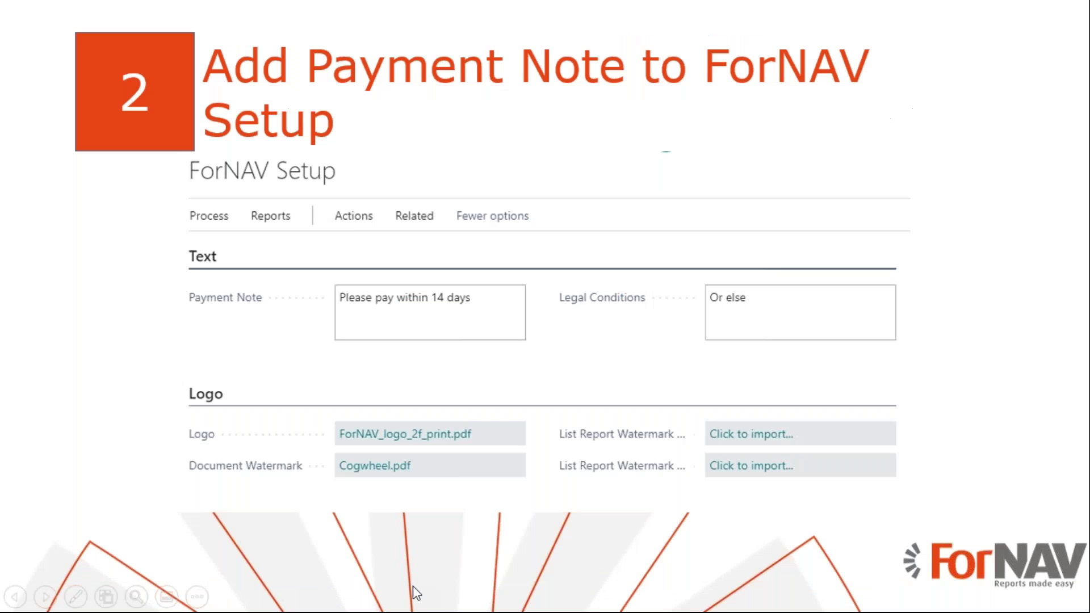
{"action": "left_click", "coordinate": [947, 403]}
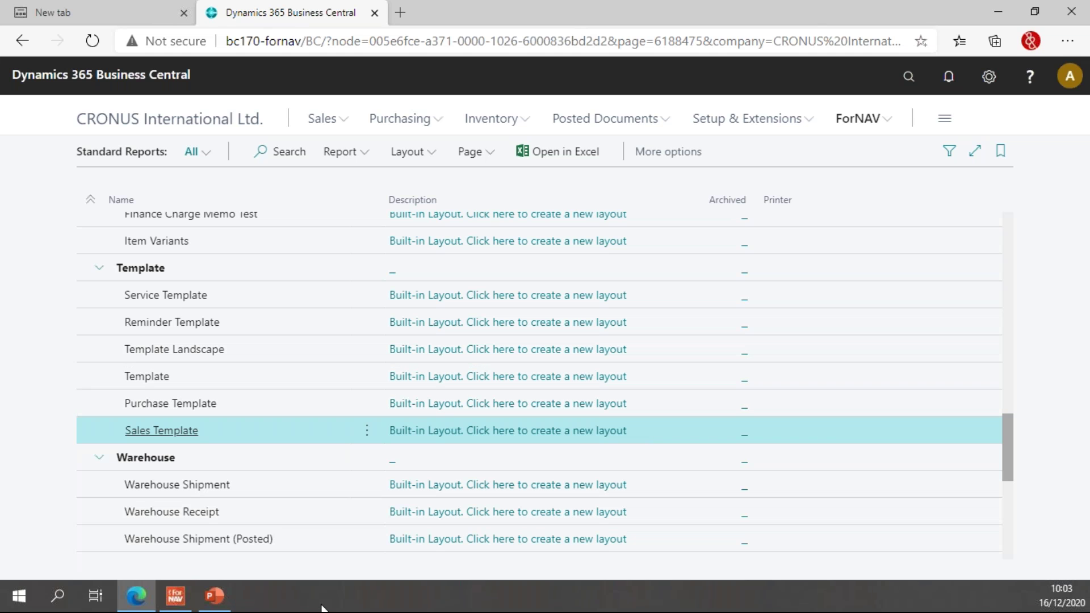
Switch to the Reports ForNAV designer and insert a Footer section in the Line data item of the Sales Template layout.
{"action": "left_click", "coordinate": [469, 433]}
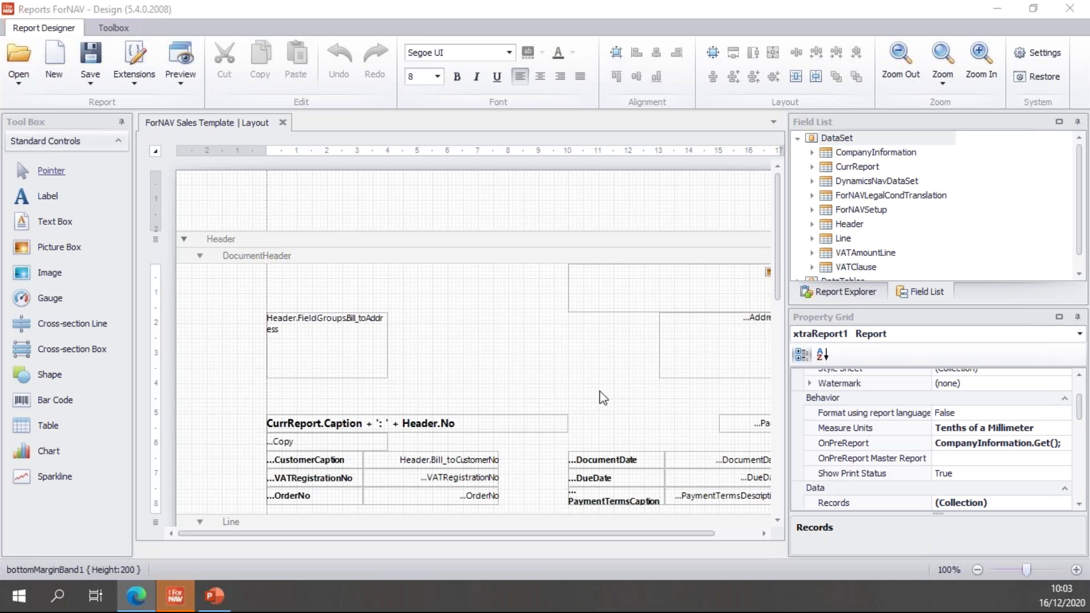
{"action": "scroll", "coordinate": [616, 390], "scroll_direction": "down", "scroll_amount": 1}
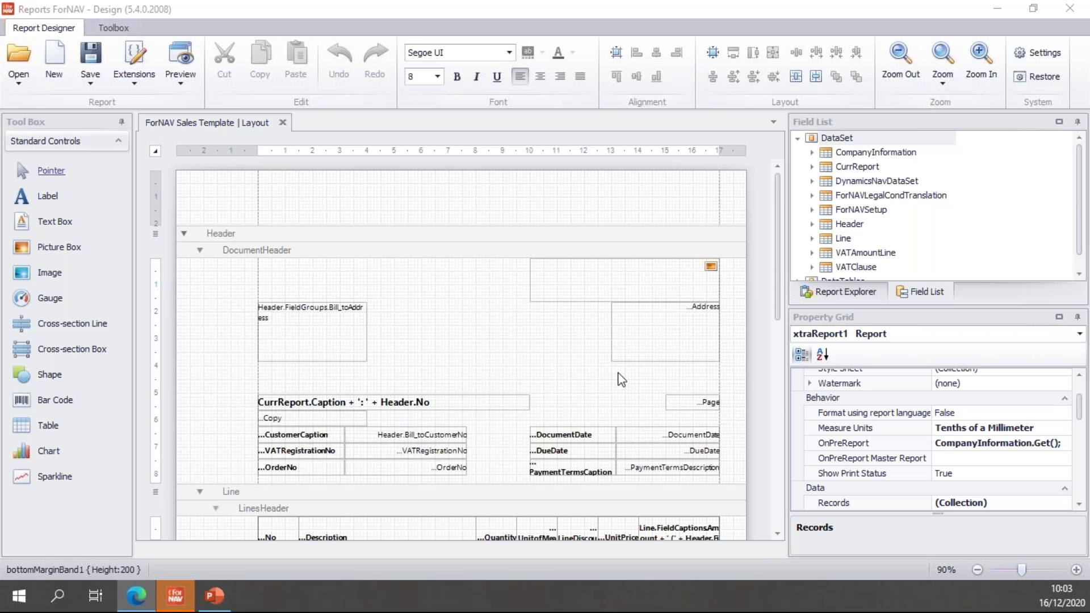
{"action": "scroll", "coordinate": [638, 348], "scroll_direction": "down", "scroll_amount": 2}
{"action": "scroll", "coordinate": [676, 334], "scroll_direction": "down", "scroll_amount": 3}
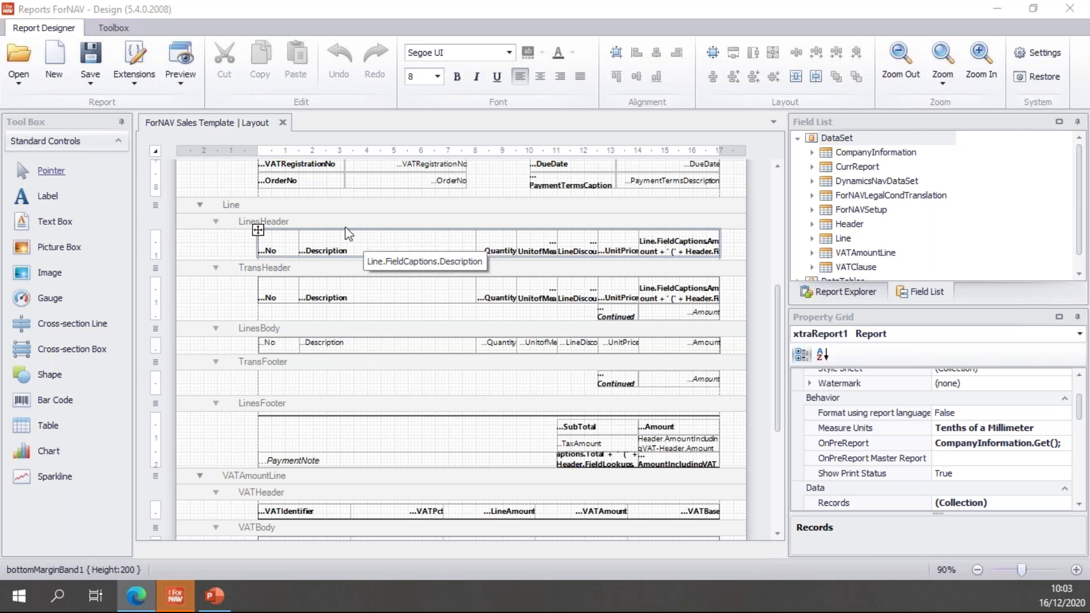
{"action": "left_click", "coordinate": [340, 203]}
{"action": "right_click", "coordinate": [340, 203]}
{"action": "mouse_move", "coordinate": [414, 338]}
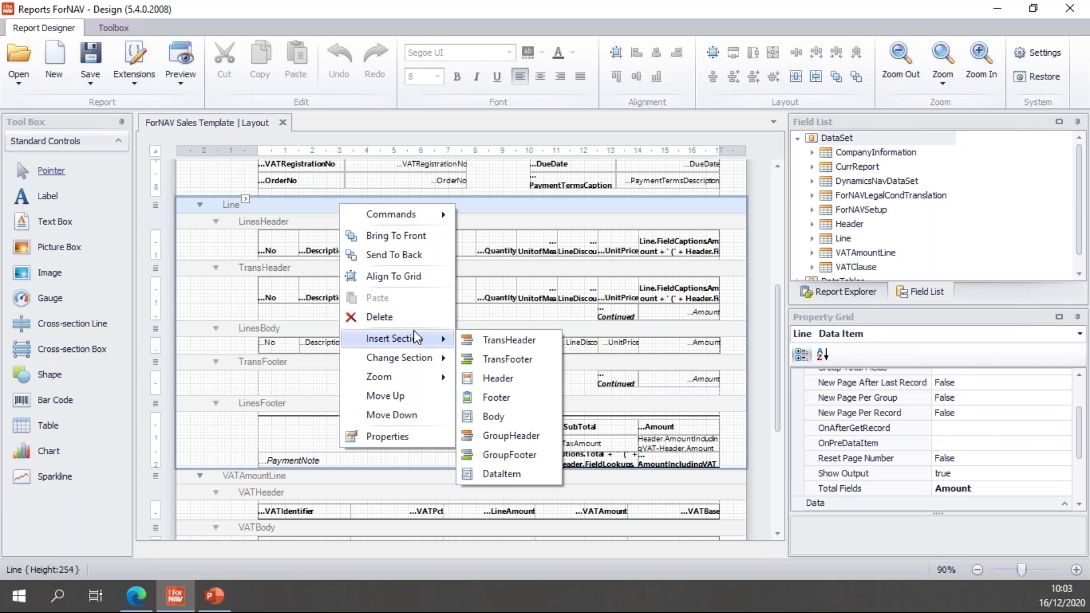
{"action": "left_click", "coordinate": [530, 395]}
Enlarge the new footer section to a height of about 336 and fill it with a label about 1700 by 336.
{"action": "scroll", "coordinate": [517, 374], "scroll_direction": "down", "scroll_amount": 3}
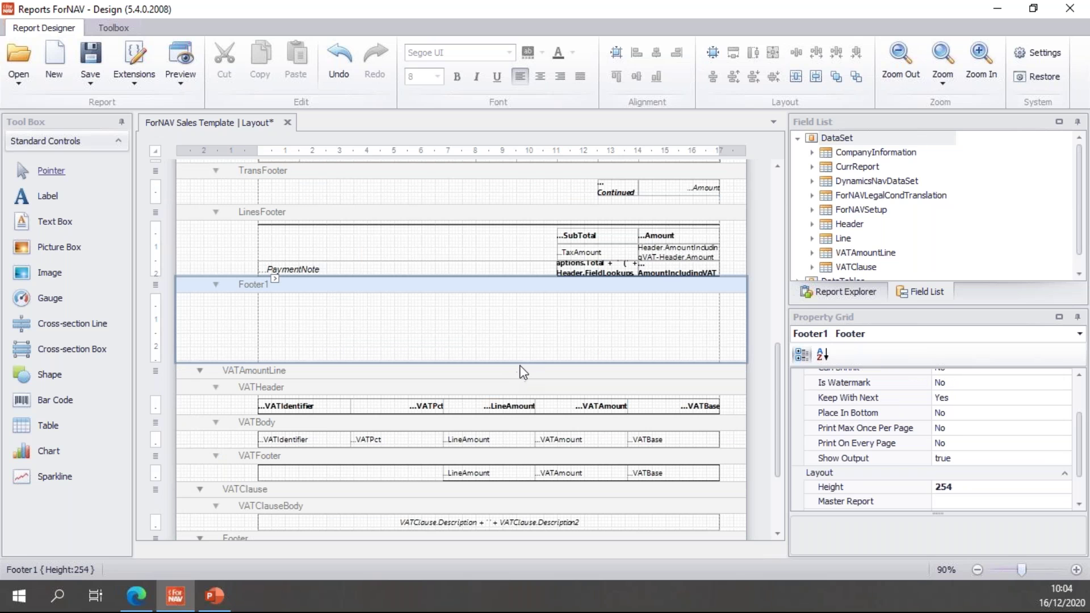
{"action": "left_click_drag", "start_coordinate": [521, 364], "coordinate": [521, 384]}
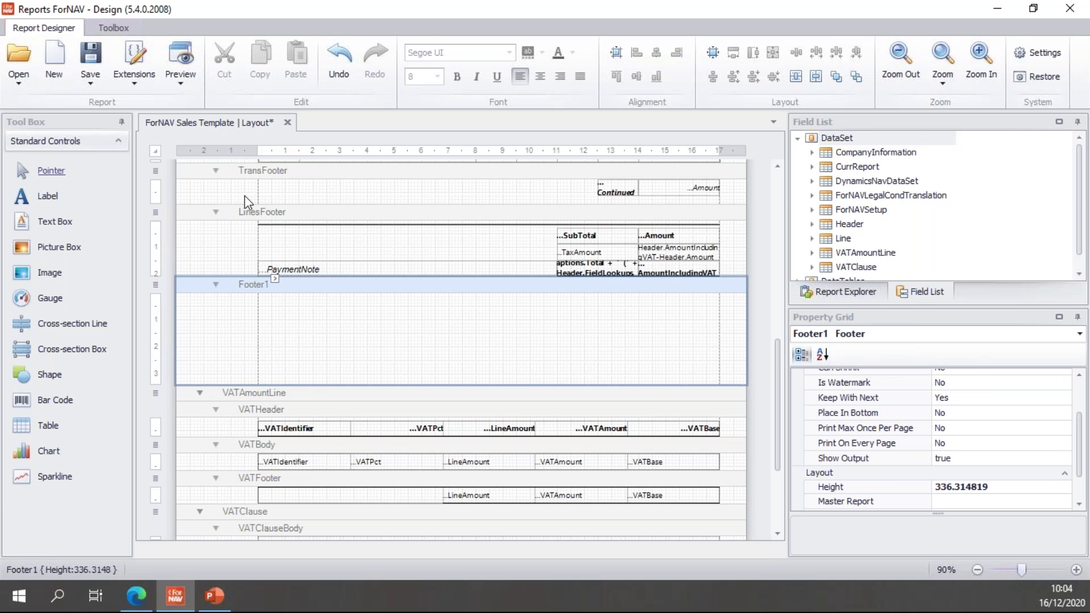
{"action": "left_click_drag", "start_coordinate": [47, 196], "coordinate": [720, 386]}
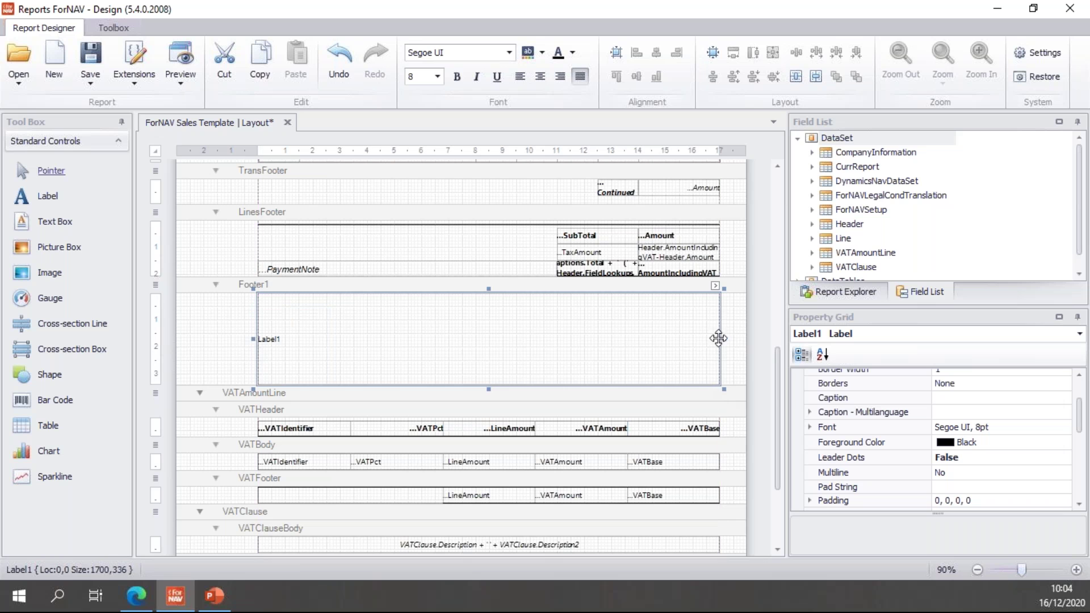
Add an ENU entry to the new label's multilanguage caption.
{"action": "left_click", "coordinate": [715, 286]}
{"action": "left_click", "coordinate": [875, 318]}
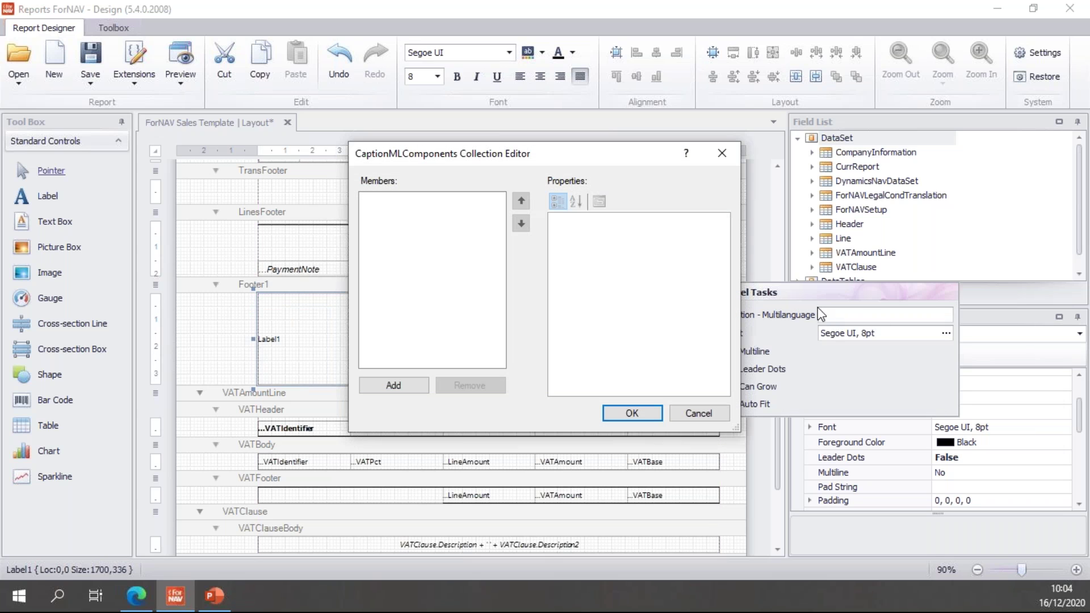
{"action": "left_click", "coordinate": [394, 385]}
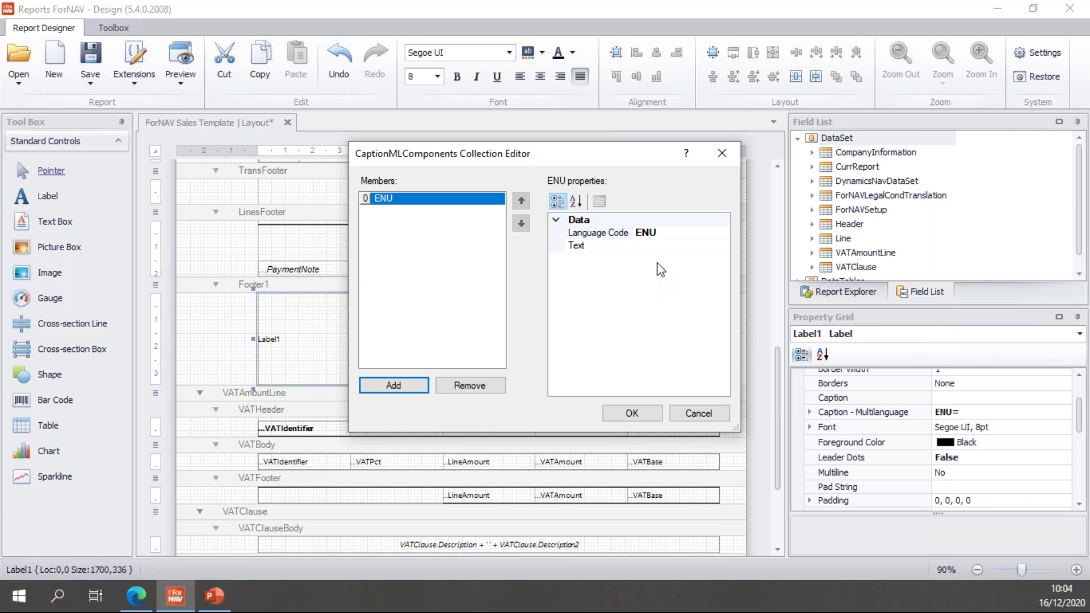
Enter the Cronus payment terms as the ENU caption's text, starting with "Payment shall be due in" and ending with "money owed by the Customer.".
{"action": "left_click", "coordinate": [669, 245]}
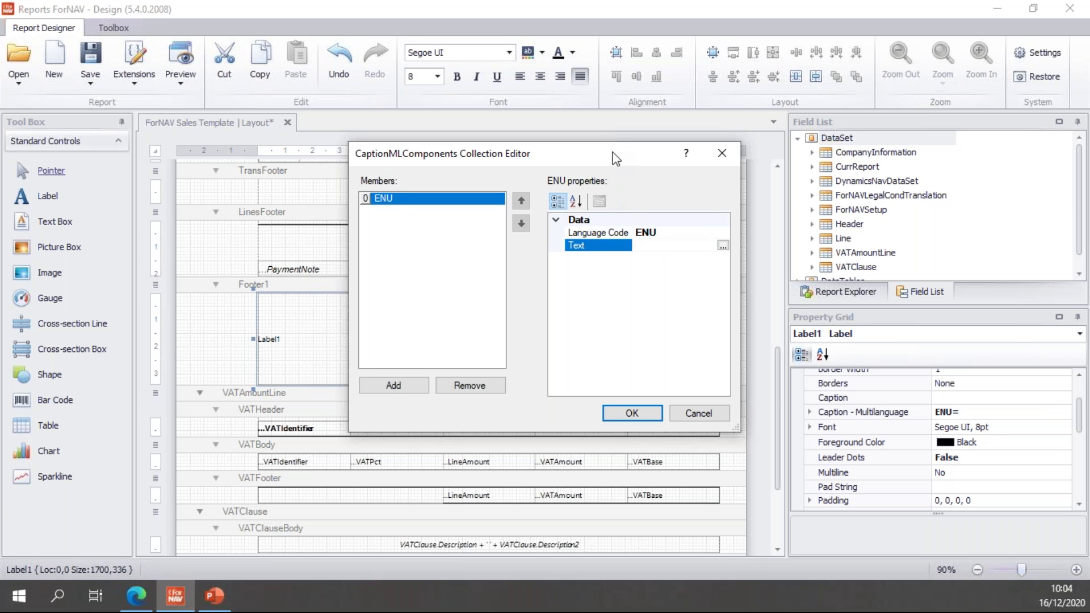
{"action": "left_click_drag", "start_coordinate": [617, 159], "coordinate": [625, 147]}
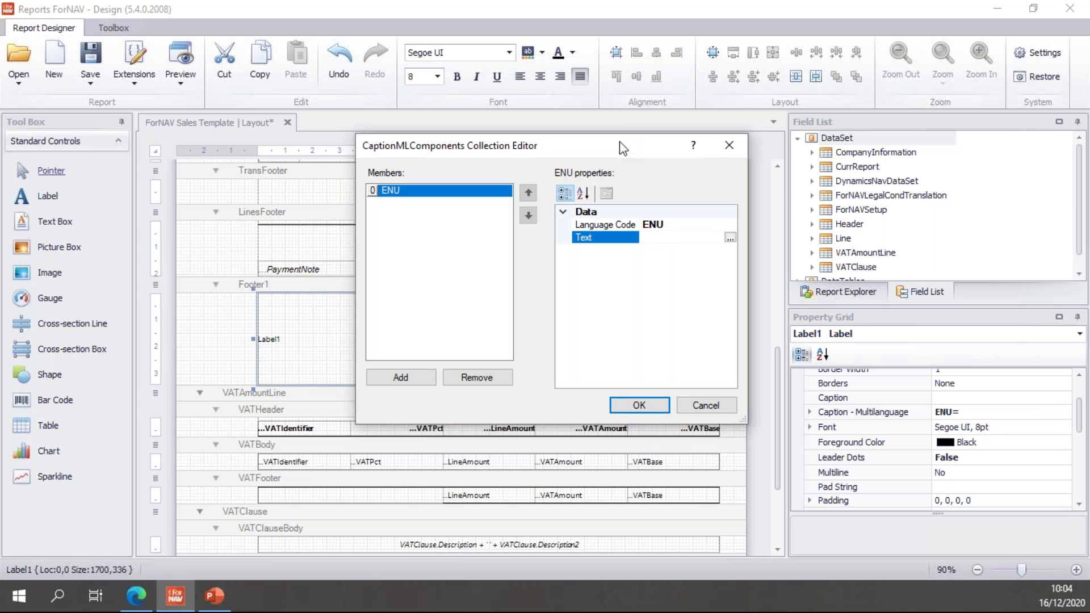
{"action": "left_click", "coordinate": [730, 234]}
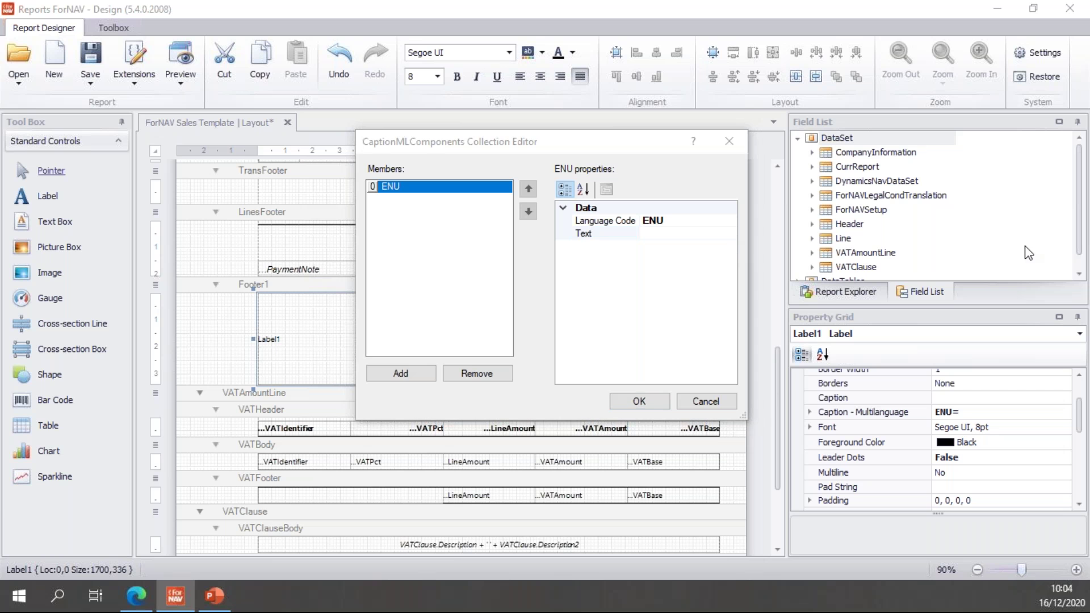
{"action": "left_click_drag", "start_coordinate": [1022, 211], "coordinate": [603, 63]}
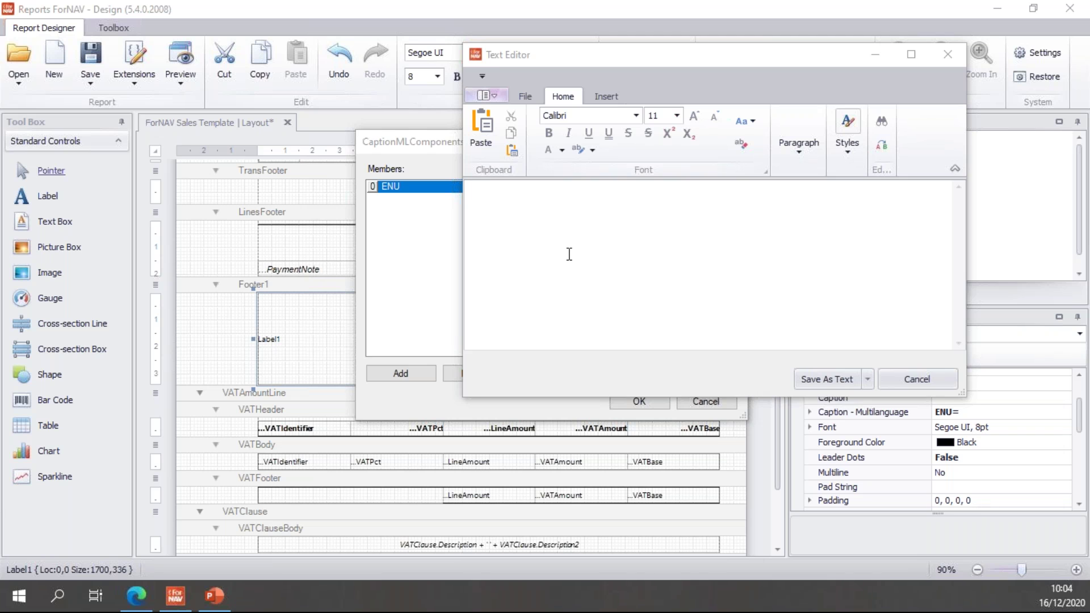
{"action": "left_click", "coordinate": [584, 272]}
{"action": "type", "text": "Payment shall be due in Cronus reserves the right to: i Suspend deliveries of further goods. ii Request payment before supplying further goods/services. d Freight is payable by the Customer. The Customer shall pay Cronus all Goods and Services Tax on the goods/services supplied. The Customer shall be liable for all fees or expenses incurred by Cronus in collecting or attempting to collect any money owed by the Customer."}
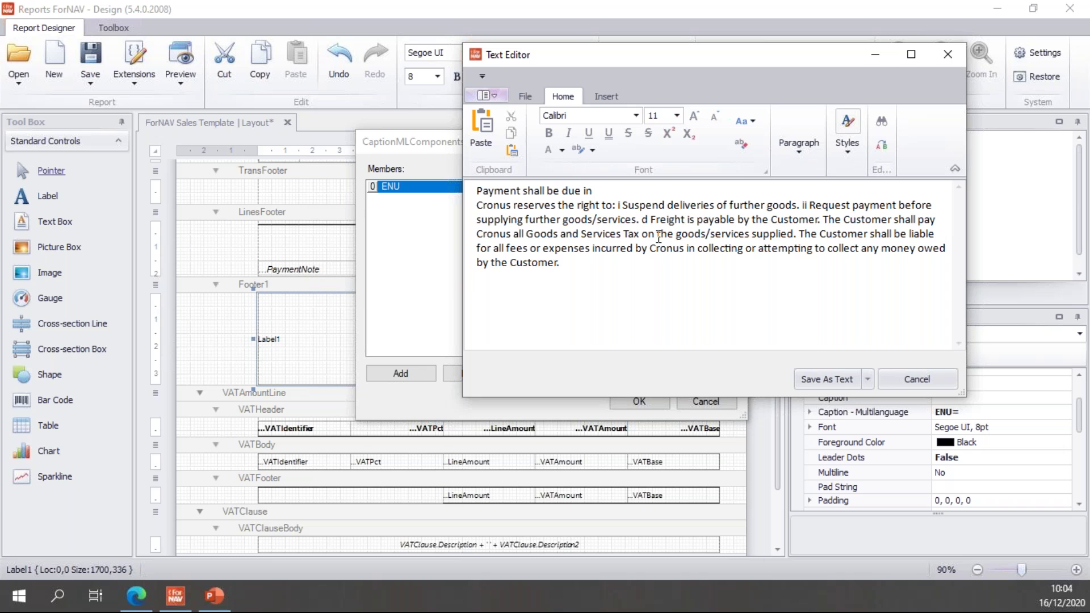
Underline the word "Cronus" at the start of the second line of the payment terms.
{"action": "double_click", "coordinate": [489, 205]}
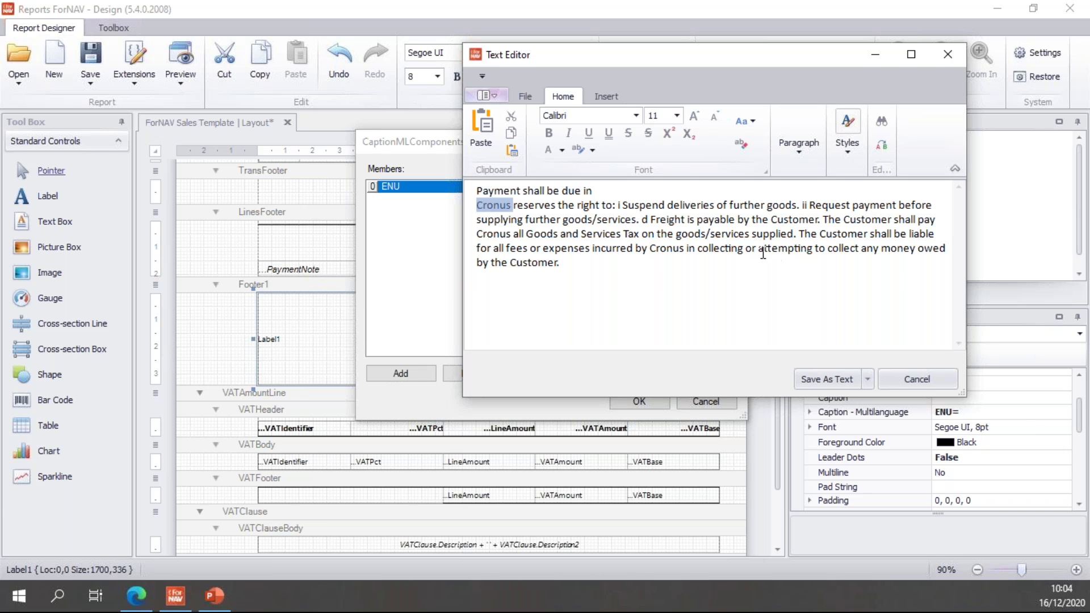
{"action": "left_click", "coordinate": [592, 133]}
{"action": "left_click", "coordinate": [596, 205]}
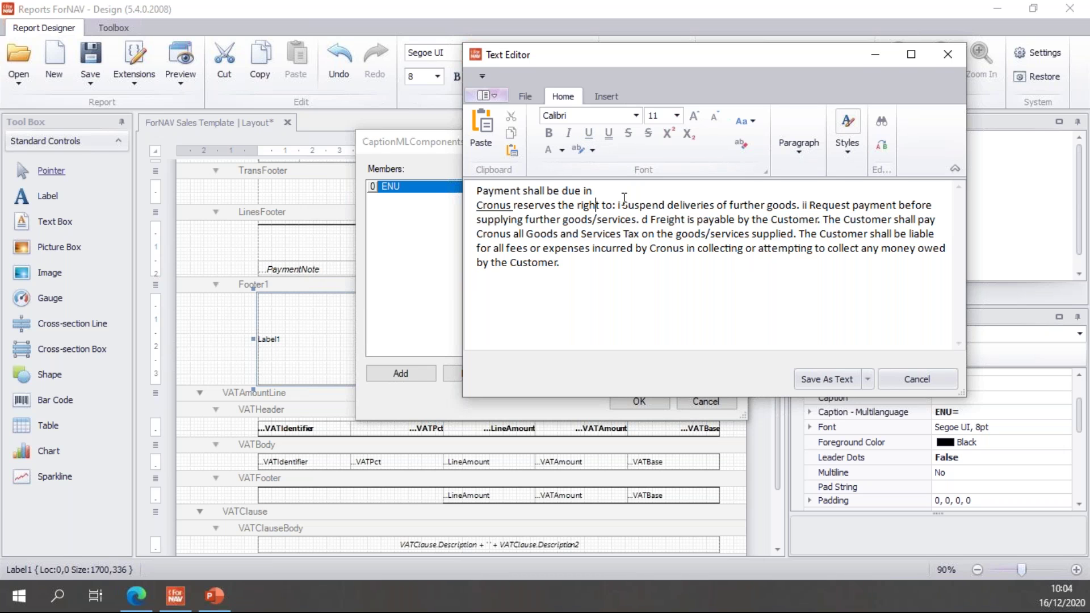
Insert the Header.FieldLookups.PaymentTermsDescription field after "Payment shall be due in" in the ENU caption text.
{"action": "left_click", "coordinate": [606, 97]}
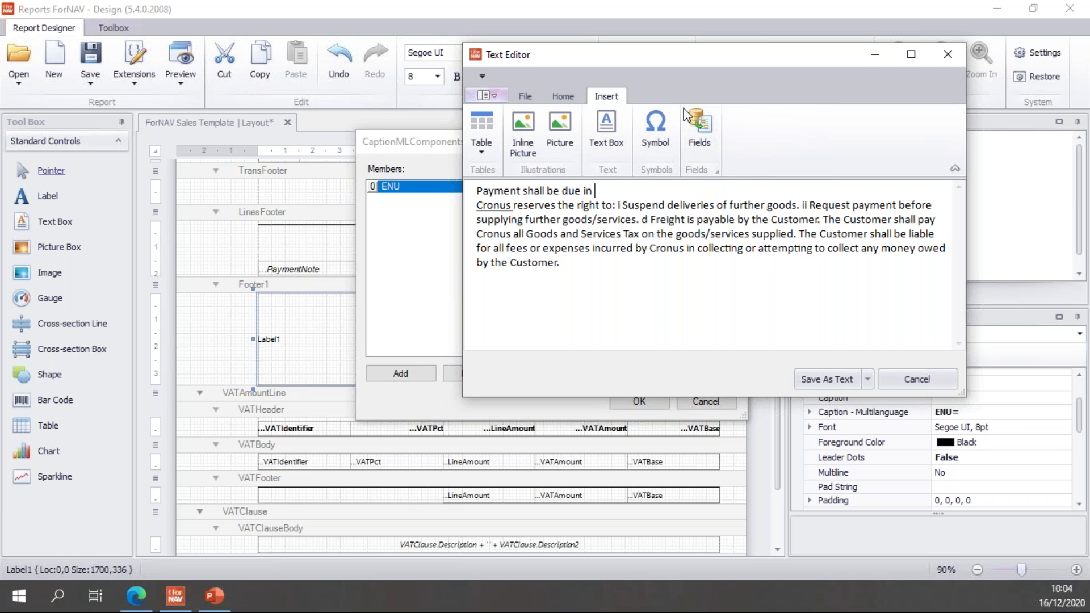
{"action": "left_click", "coordinate": [709, 124]}
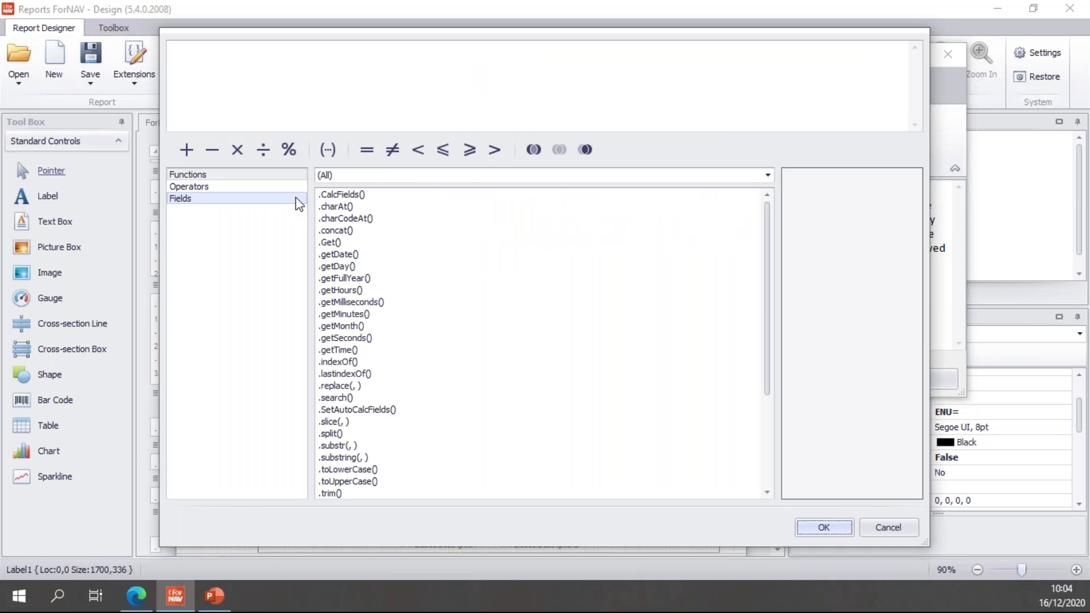
{"action": "left_click", "coordinate": [212, 199]}
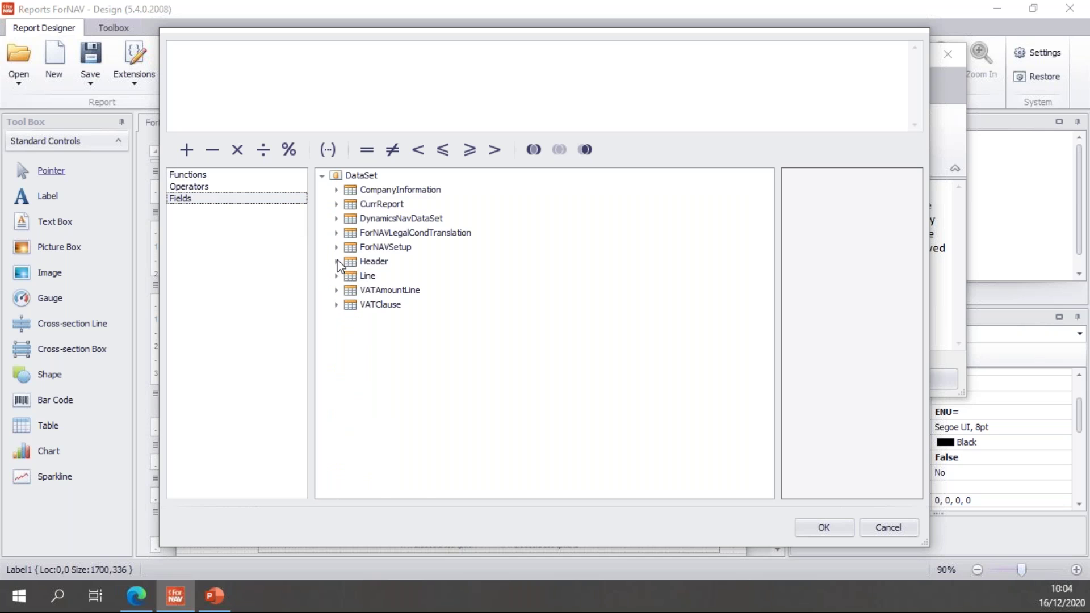
{"action": "left_click", "coordinate": [336, 261]}
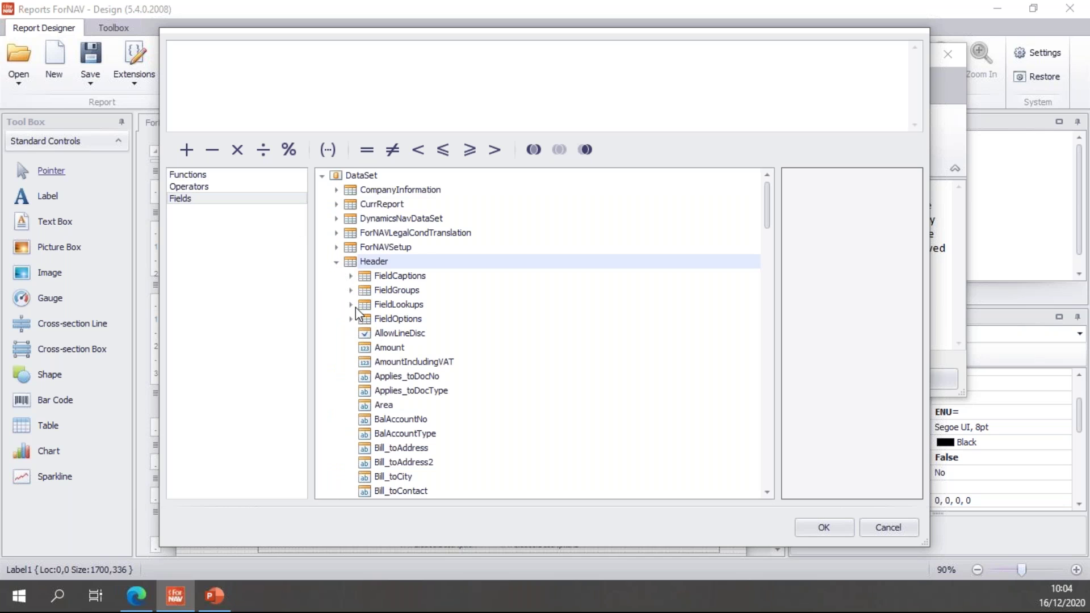
{"action": "left_click", "coordinate": [352, 305]}
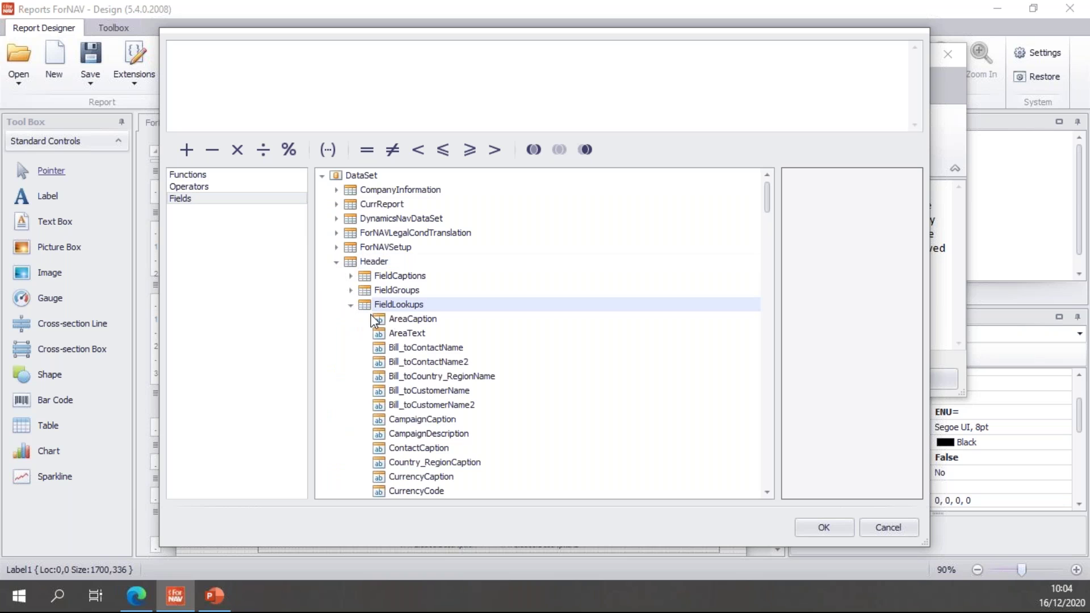
{"action": "scroll", "coordinate": [397, 335], "scroll_direction": "down", "scroll_amount": 6}
{"action": "scroll", "coordinate": [399, 333], "scroll_direction": "down", "scroll_amount": 1}
{"action": "left_click", "coordinate": [400, 334]}
{"action": "type", "text": "pa"}
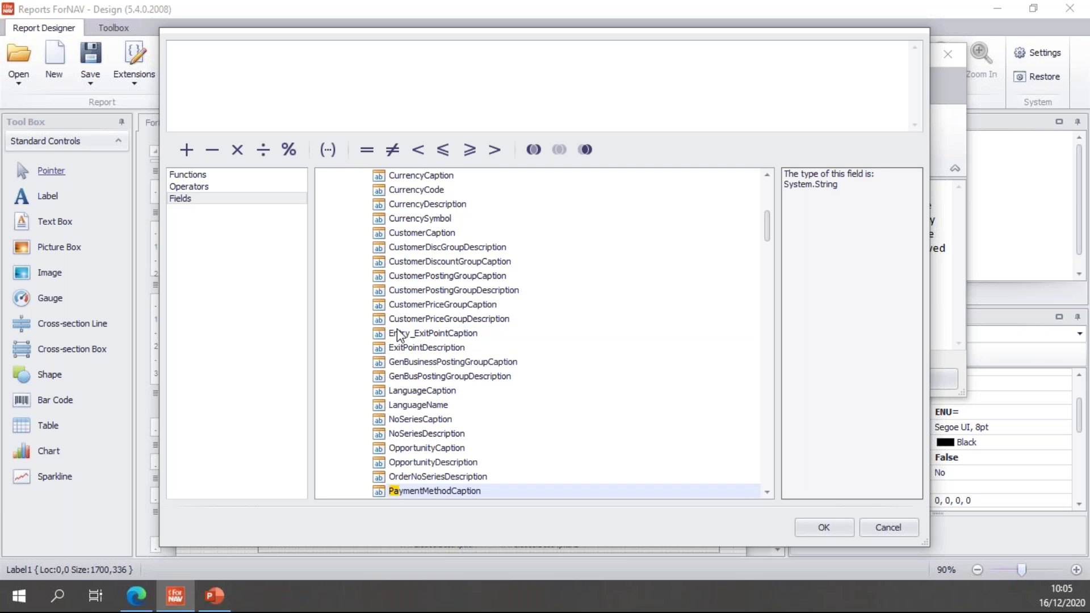
{"action": "scroll", "coordinate": [457, 353], "scroll_direction": "down", "scroll_amount": 1}
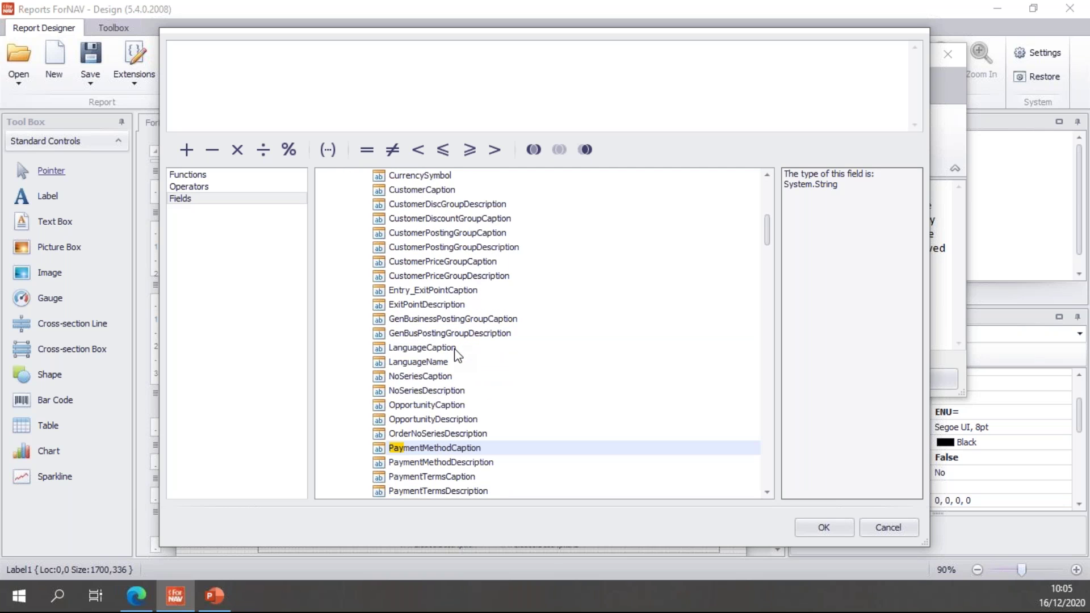
{"action": "double_click", "coordinate": [473, 491]}
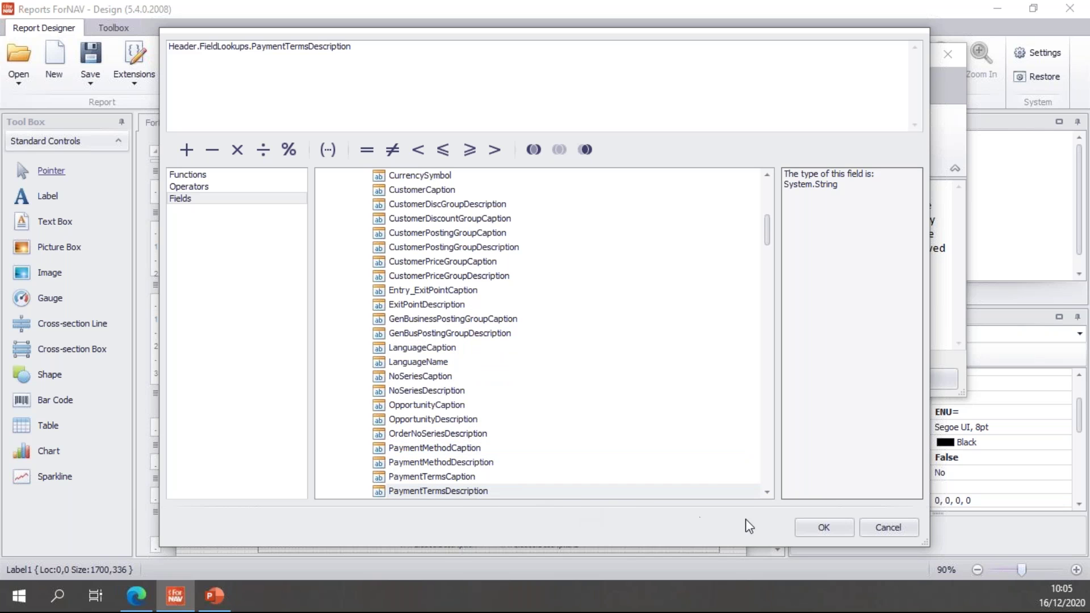
{"action": "left_click", "coordinate": [823, 527]}
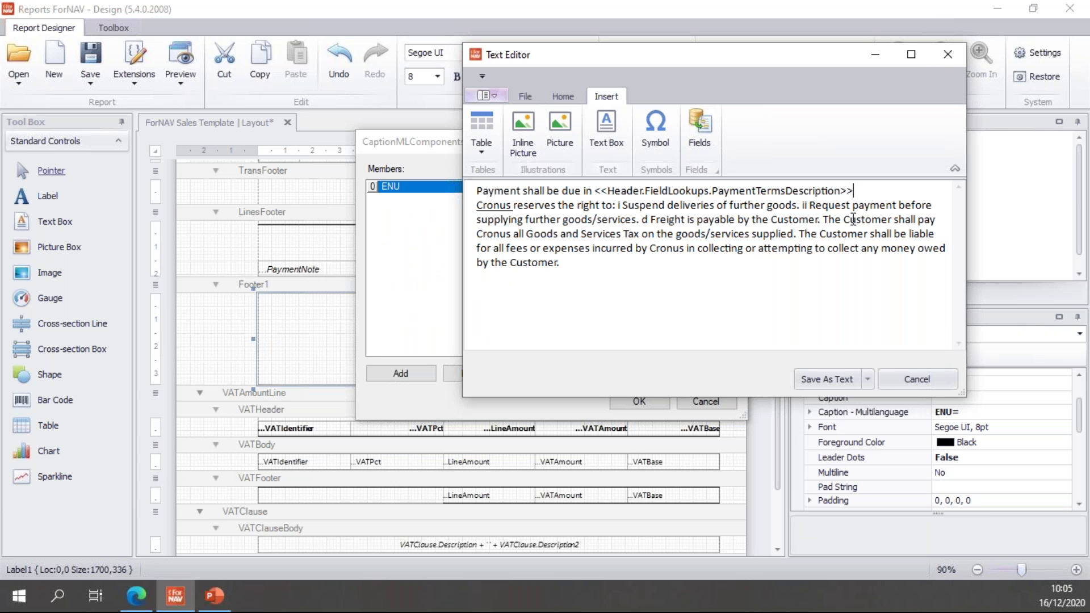
Save the payment terms text as Html and accept the label's multilanguage caption.
{"action": "left_click_drag", "start_coordinate": [862, 193], "coordinate": [591, 193]}
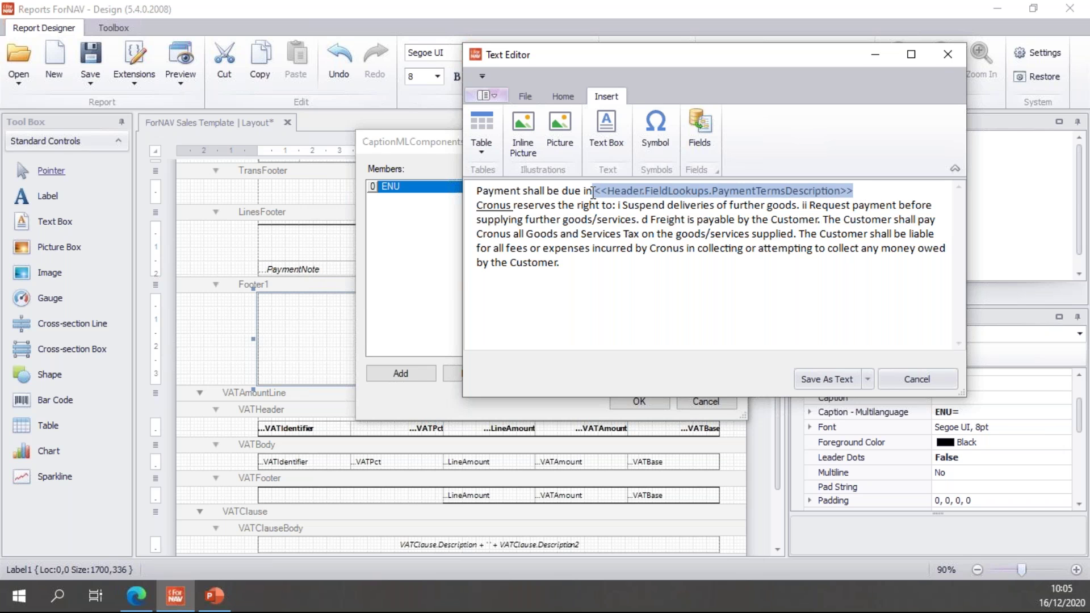
{"action": "left_click", "coordinate": [863, 193]}
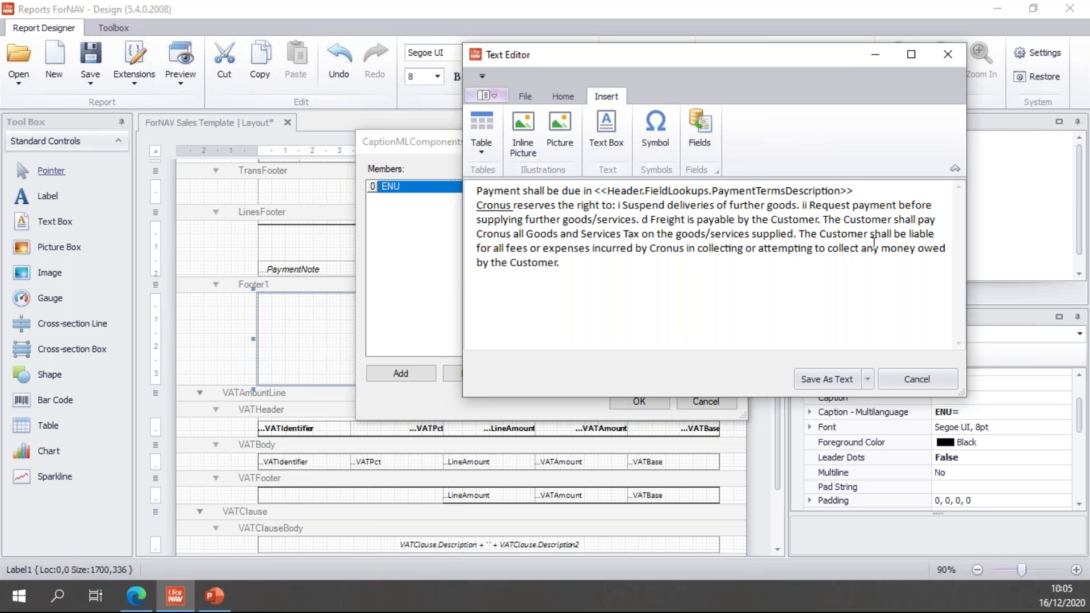
{"action": "left_click", "coordinate": [867, 378]}
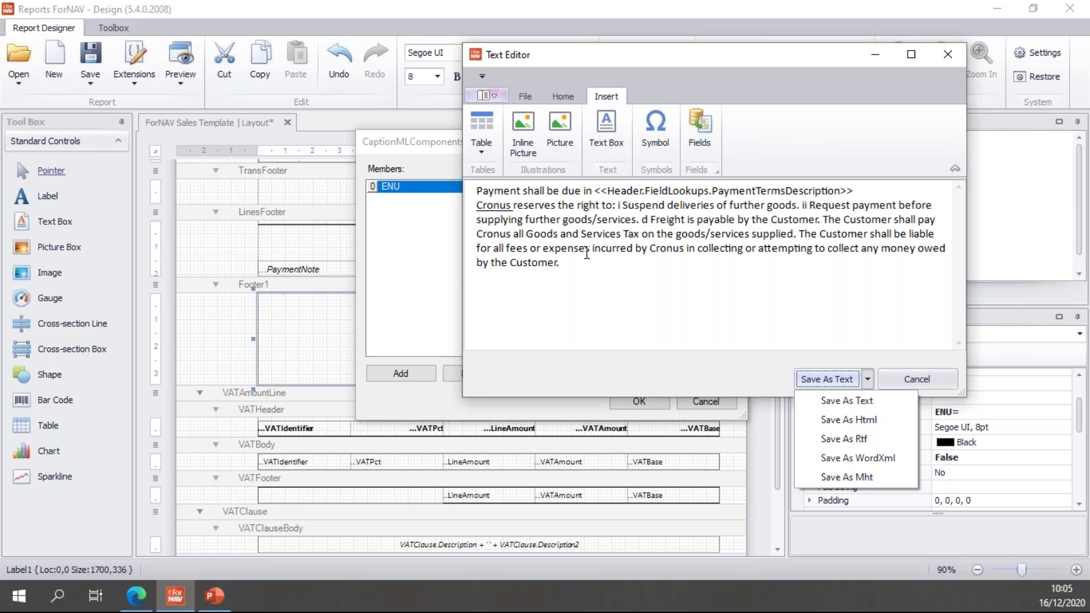
{"action": "left_click", "coordinate": [870, 421]}
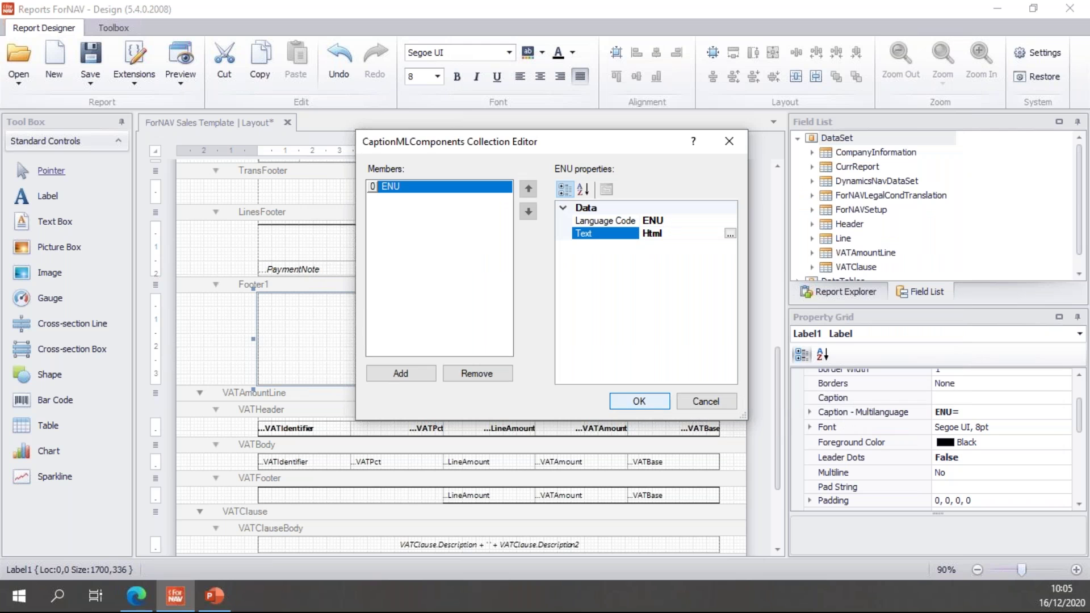
{"action": "left_click", "coordinate": [646, 405]}
{"action": "left_click", "coordinate": [645, 404]}
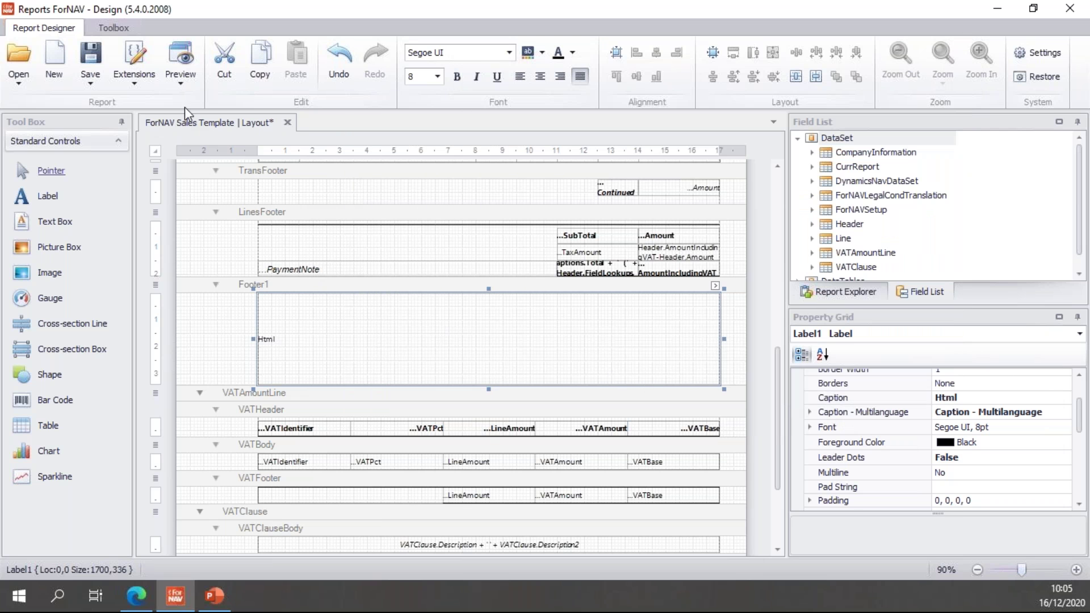
Preview the Sales Template report to check the formatted payment terms, and close the preview.
{"action": "left_click", "coordinate": [183, 53]}
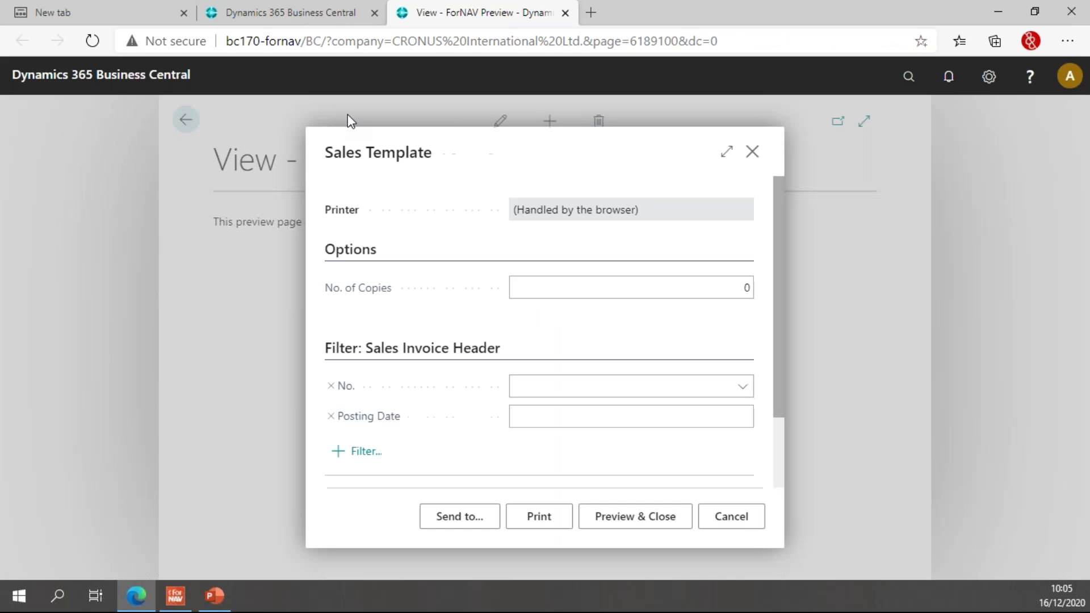
{"action": "left_click", "coordinate": [635, 507]}
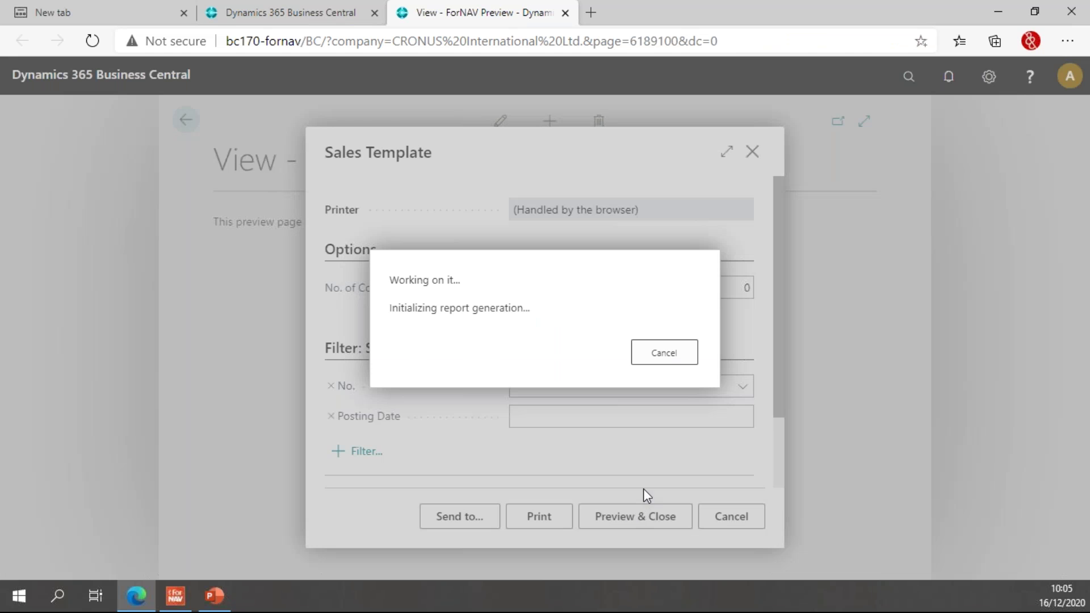
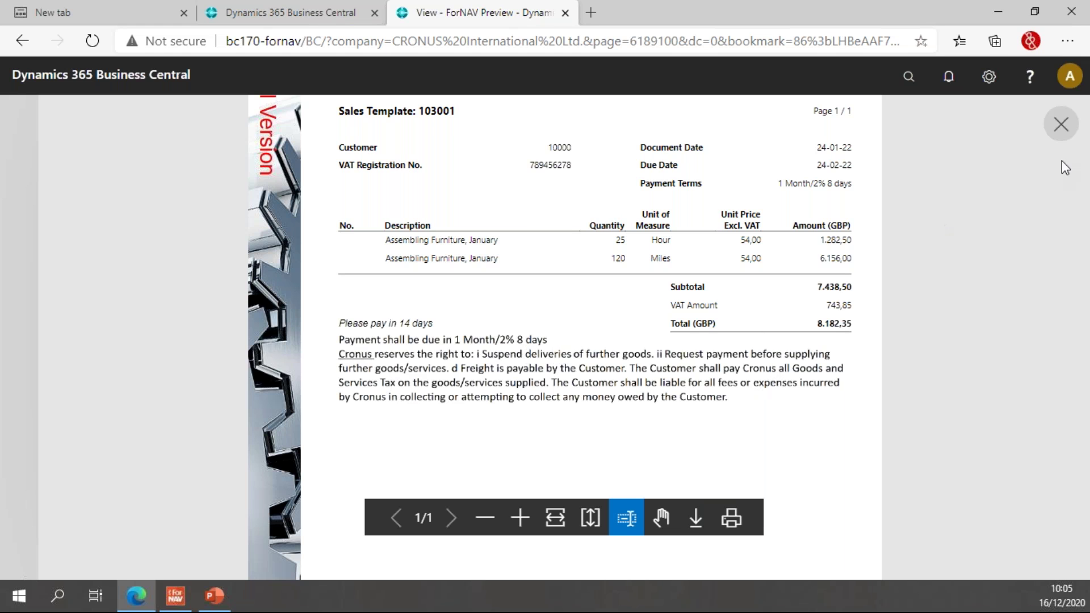
{"action": "key", "text": "Escape"}
Switch back to the ForNAV designer and save the Sales Template layout.
{"action": "left_click", "coordinate": [175, 595]}
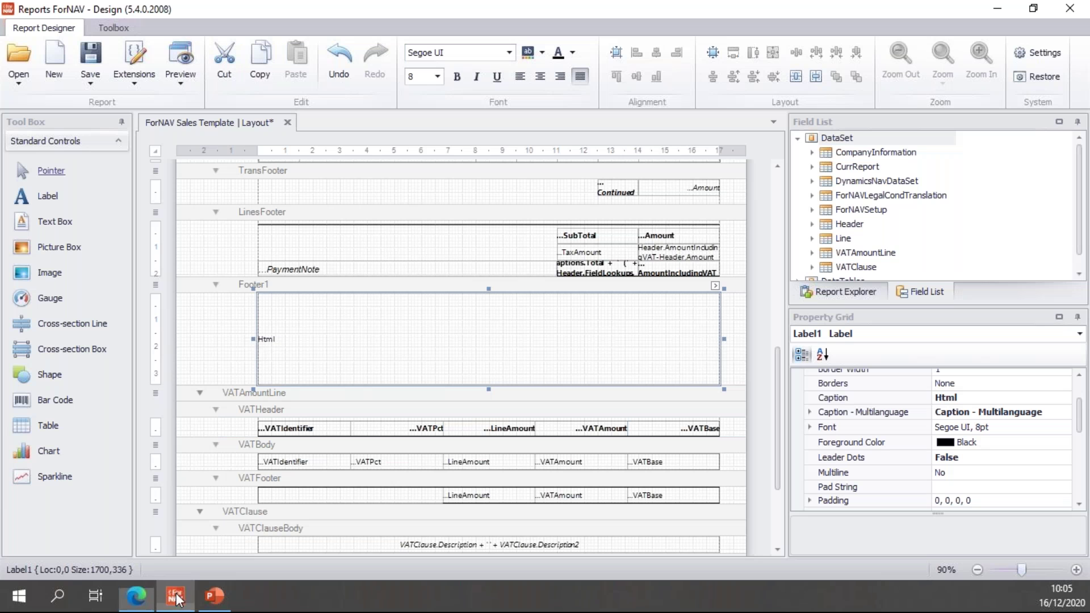
{"action": "left_click", "coordinate": [90, 57]}
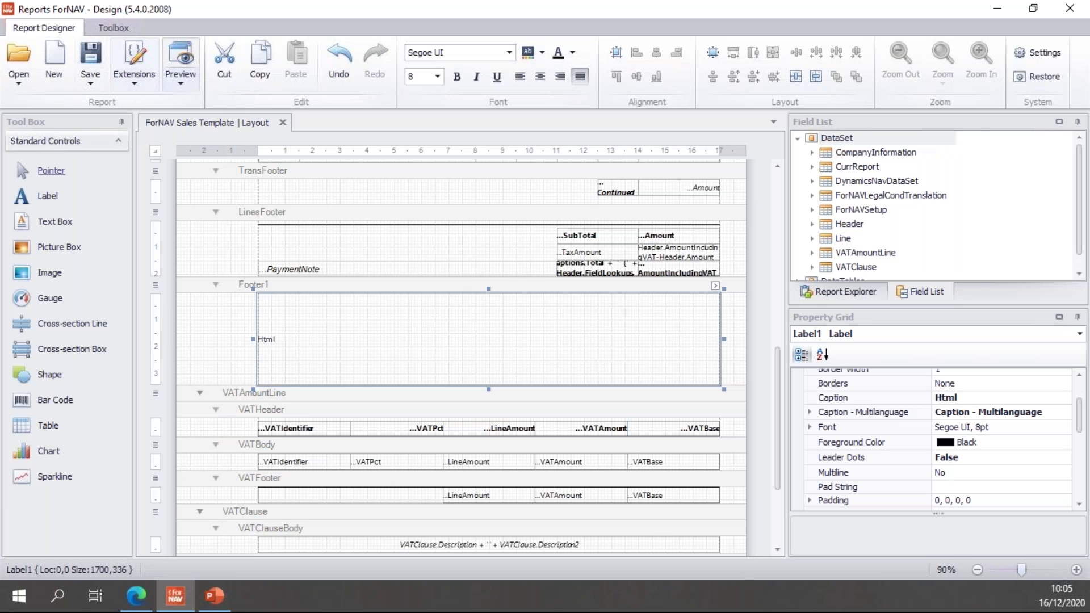
{"action": "left_click", "coordinate": [213, 597]}
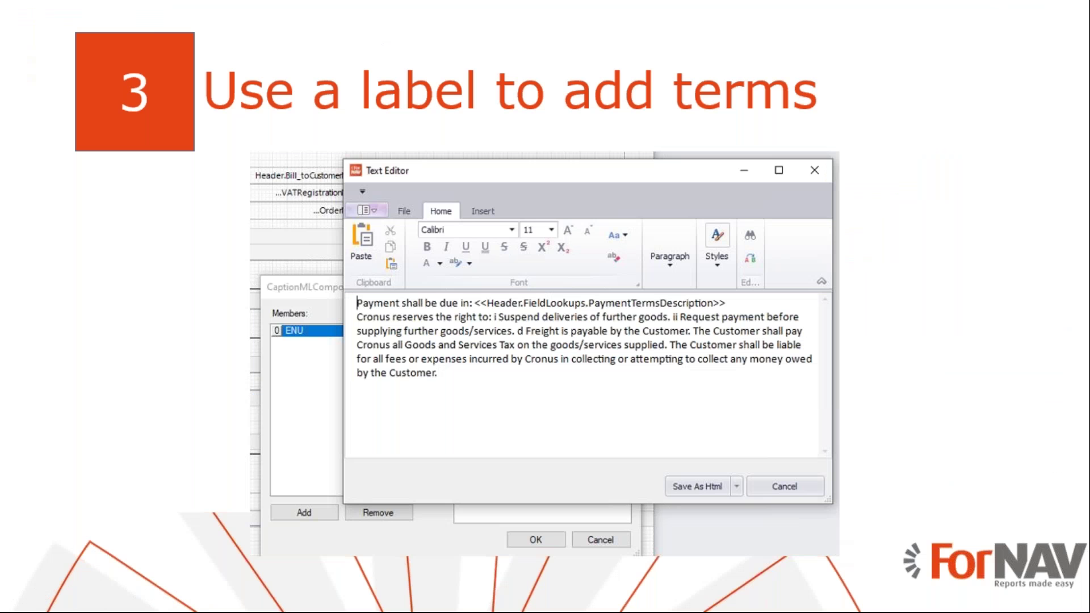
{"action": "left_click", "coordinate": [996, 459]}
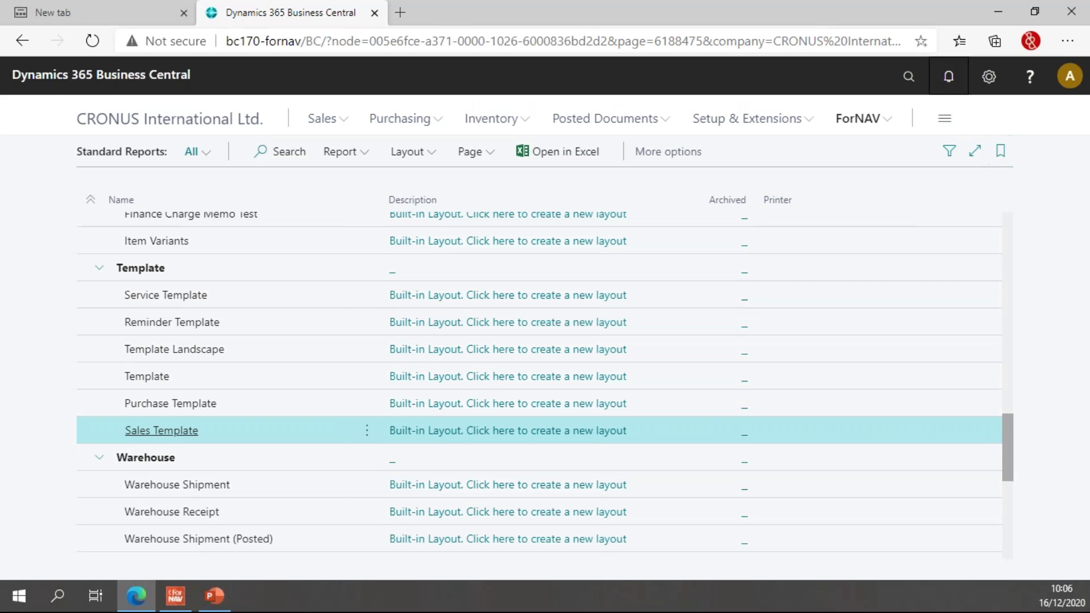
Search Business Central for "forn stor" and open the ForNAV File Storage page.
{"action": "left_click", "coordinate": [908, 76]}
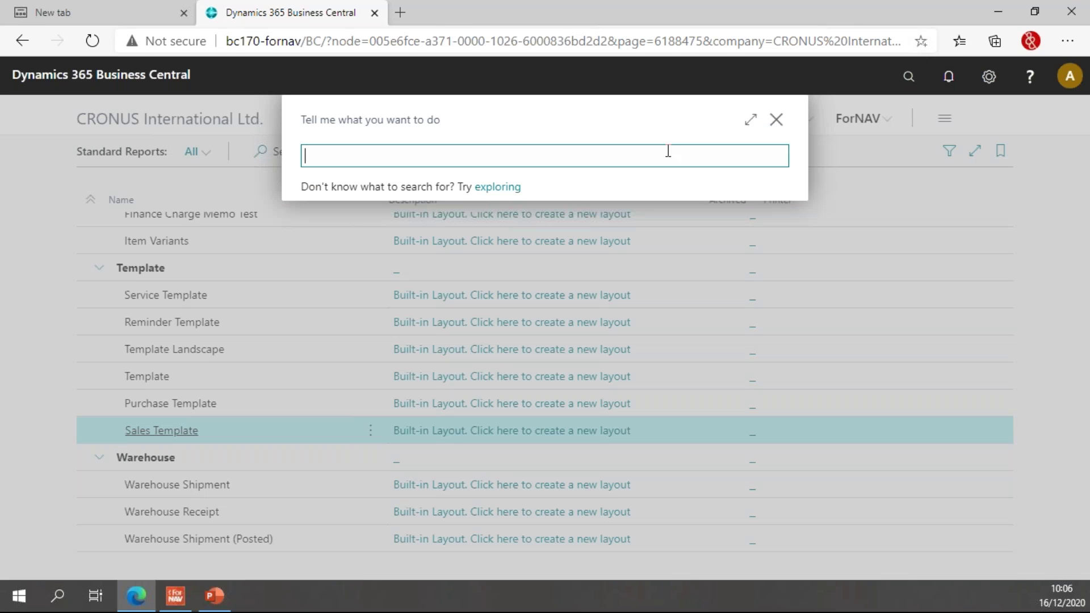
{"action": "type", "text": "forn stor"}
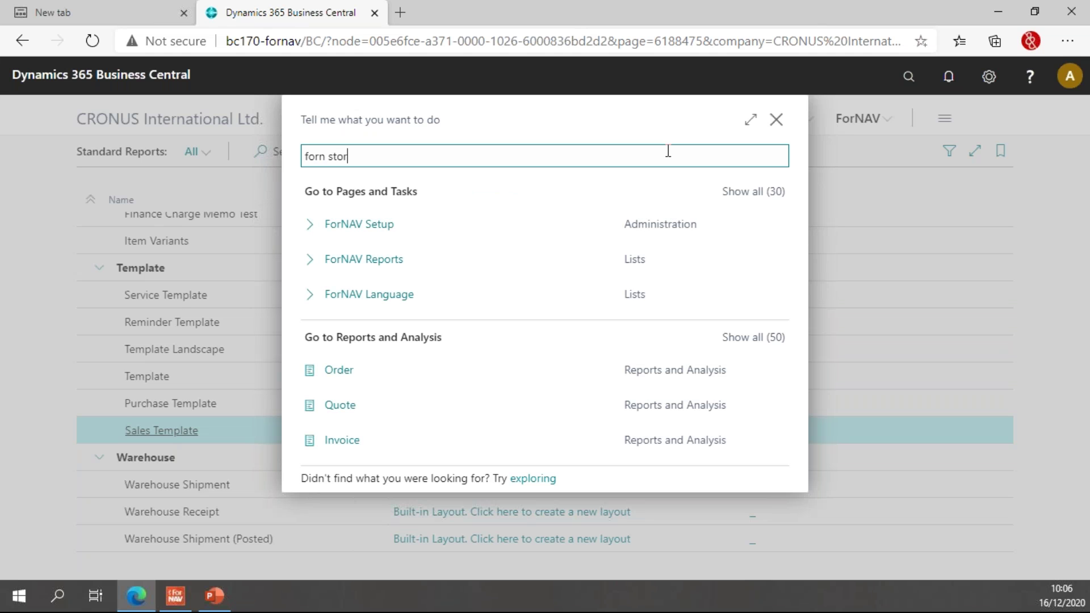
{"action": "left_click", "coordinate": [427, 225]}
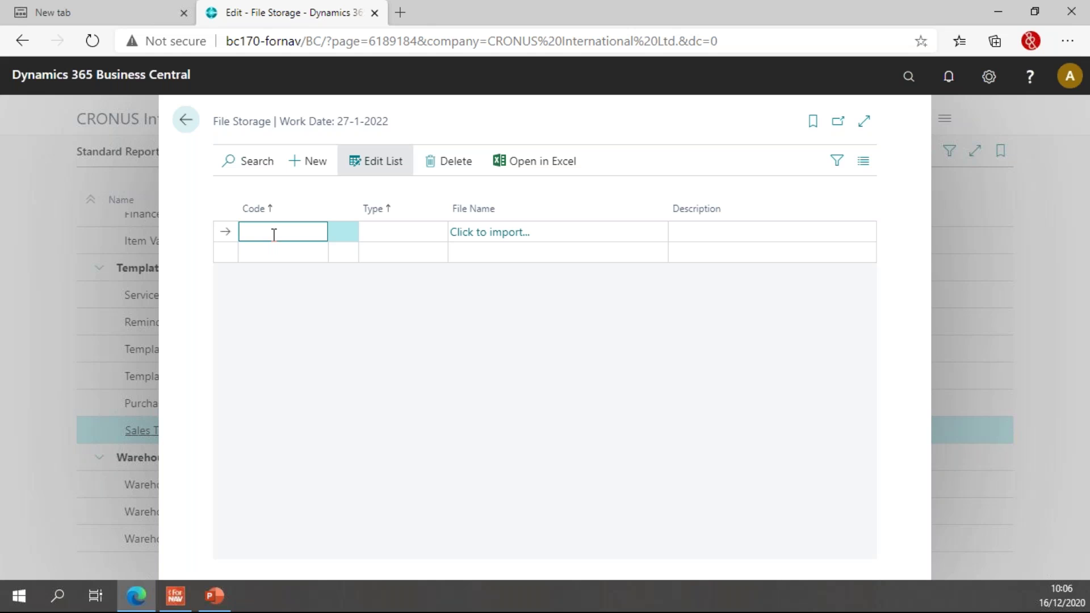
Create a File Storage entry with code TERMS, type APPEND and description "Terms".
{"action": "type", "text": "Terms"}
{"action": "key", "text": "Tab"}
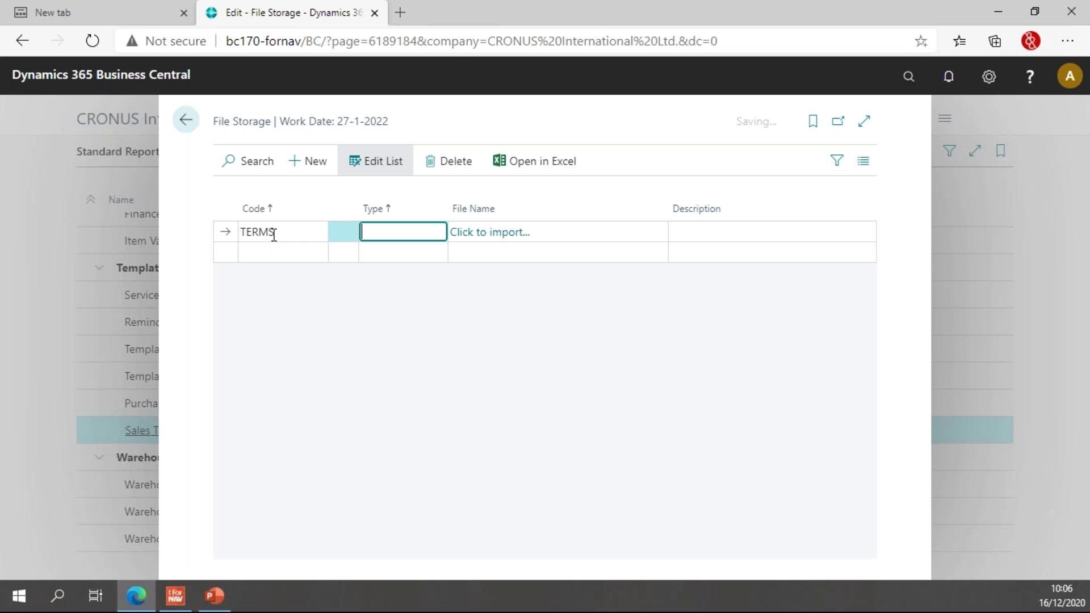
{"action": "type", "text": "Append"}
{"action": "key", "text": "Tab"}
{"action": "key", "text": "shift+Tab"}
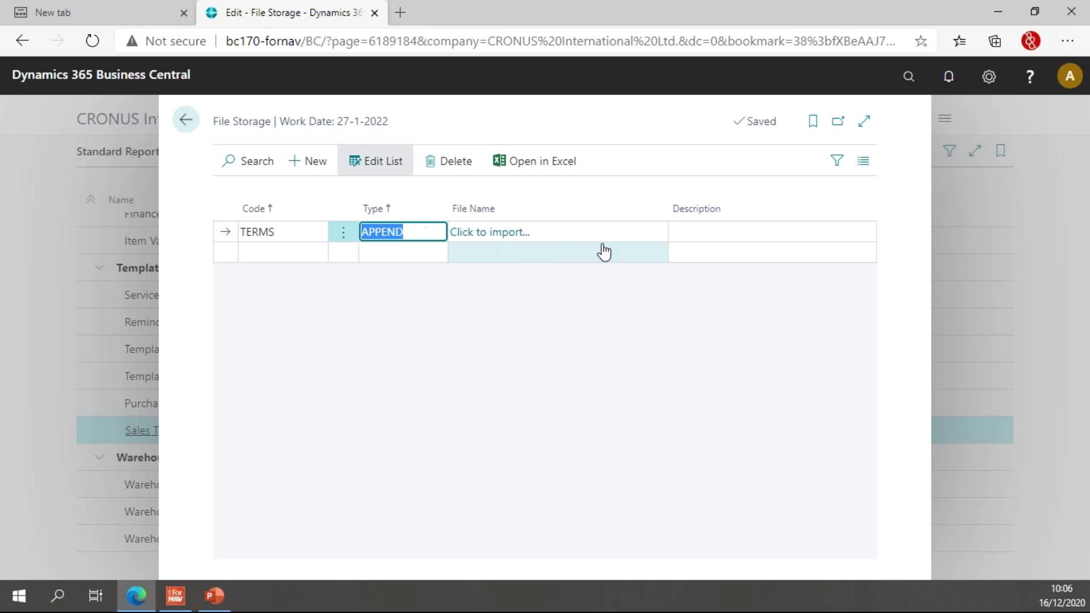
{"action": "left_click", "coordinate": [775, 233]}
{"action": "type", "text": "Terms"}
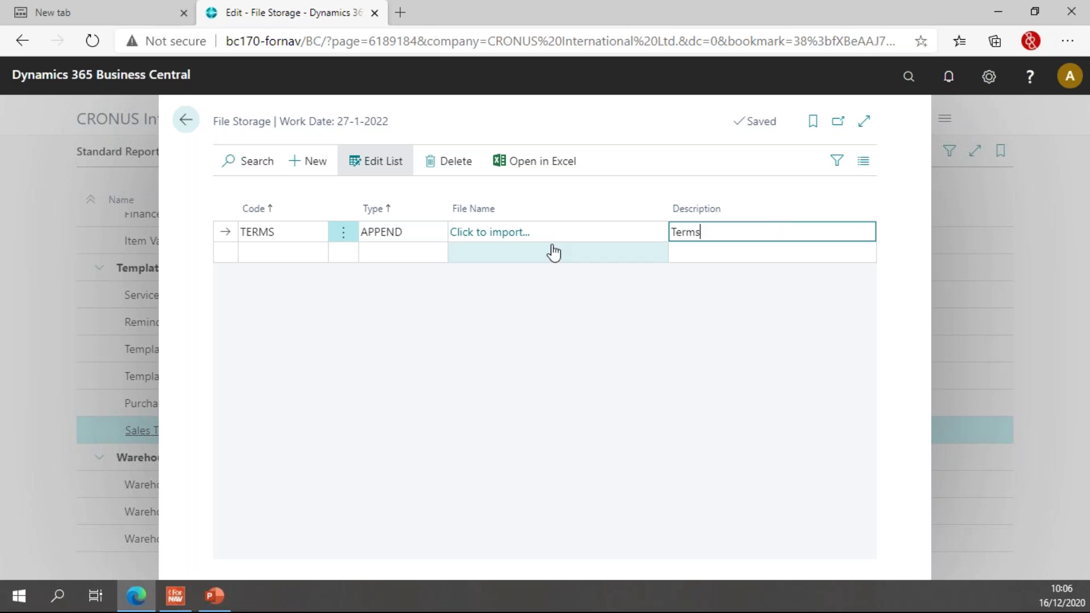
Import "Terms and conditions.pdf" from the Coffeebreak folder into the TERMS entry and close the File Storage page.
{"action": "left_click", "coordinate": [511, 233]}
{"action": "left_click", "coordinate": [613, 365]}
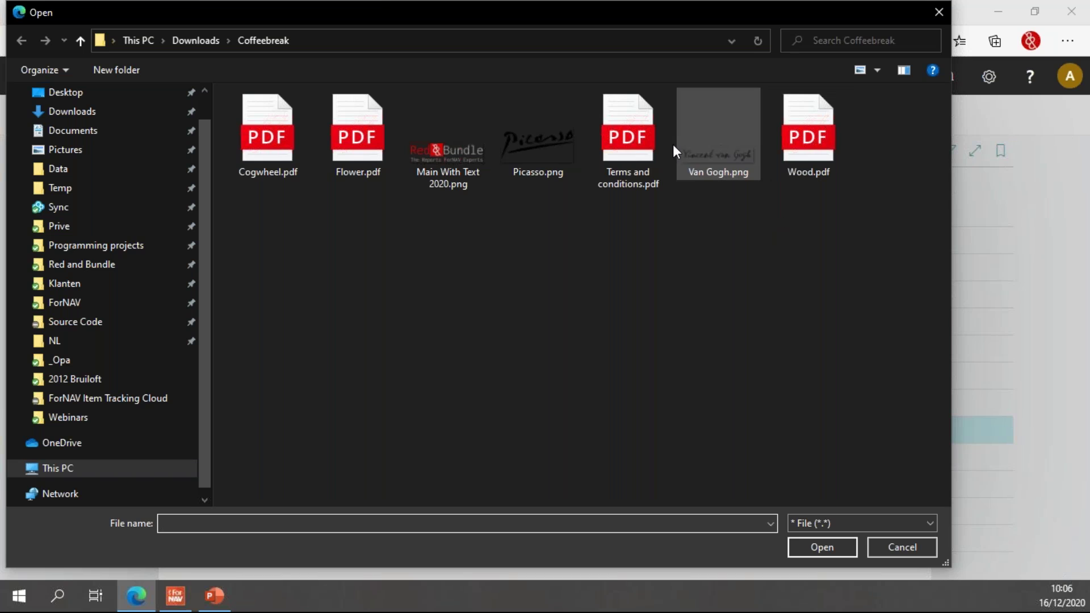
{"action": "left_click", "coordinate": [628, 158]}
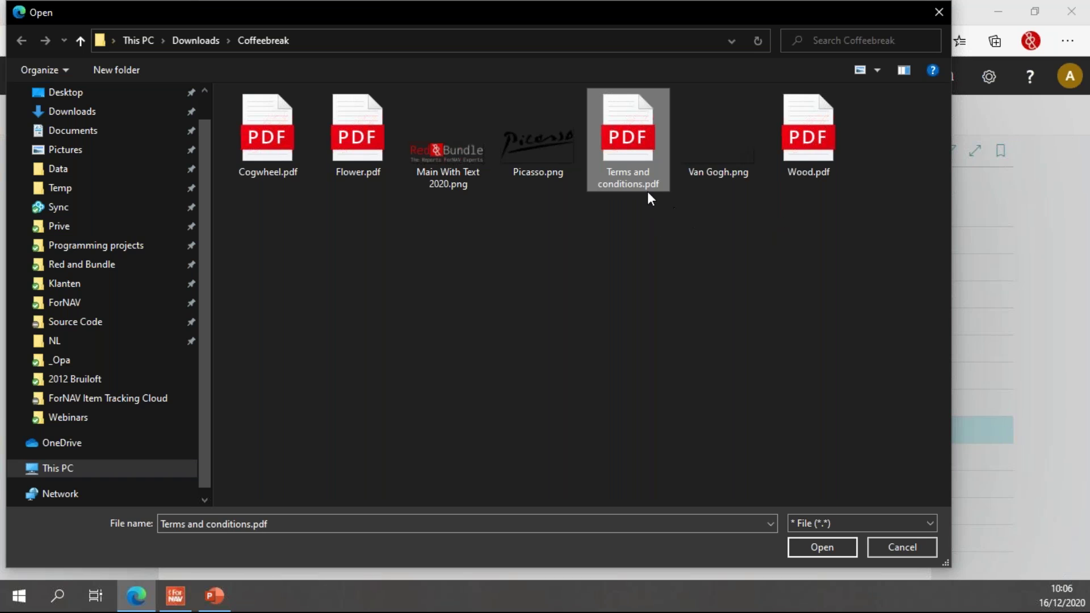
{"action": "left_click", "coordinate": [832, 544]}
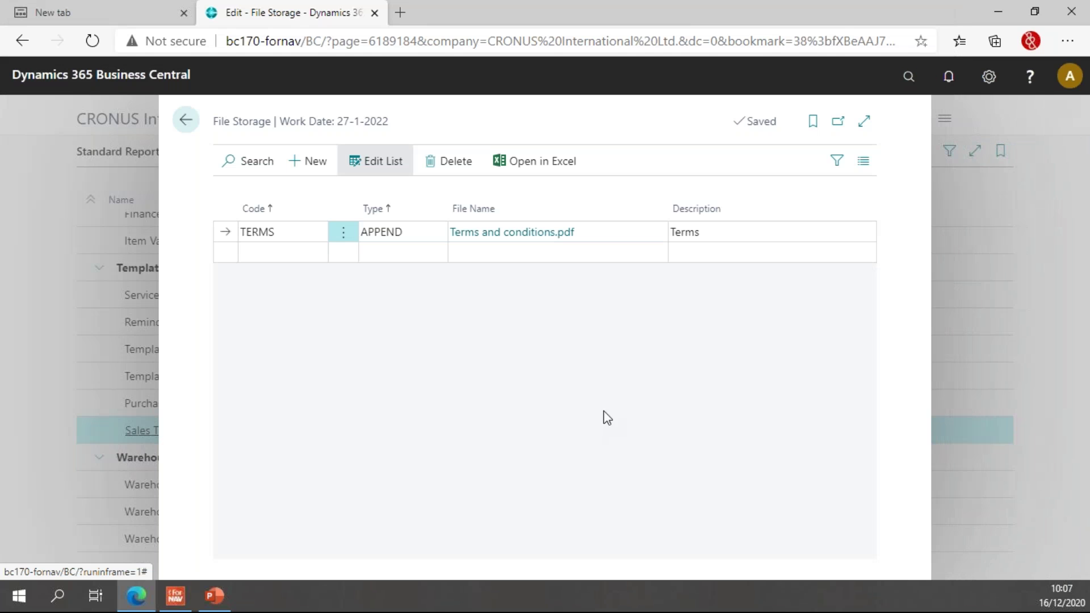
{"action": "left_click", "coordinate": [794, 234]}
{"action": "double_click", "coordinate": [794, 234]}
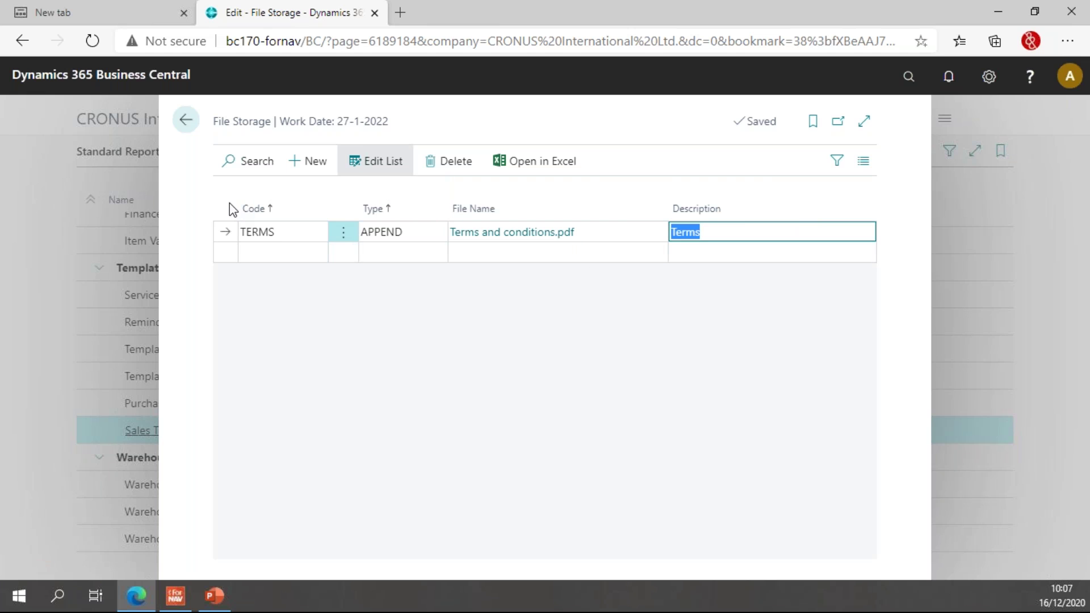
{"action": "left_click", "coordinate": [189, 129]}
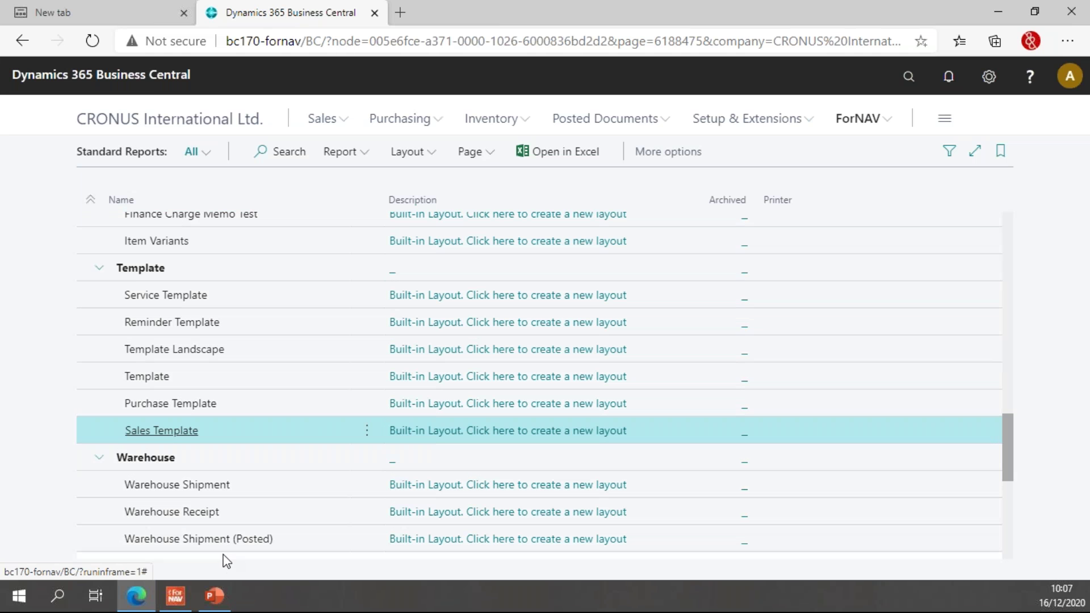
Switch to the ForNAV designer and open the Records collection of the Sales Template report.
{"action": "left_click", "coordinate": [175, 595]}
{"action": "left_click", "coordinate": [758, 274]}
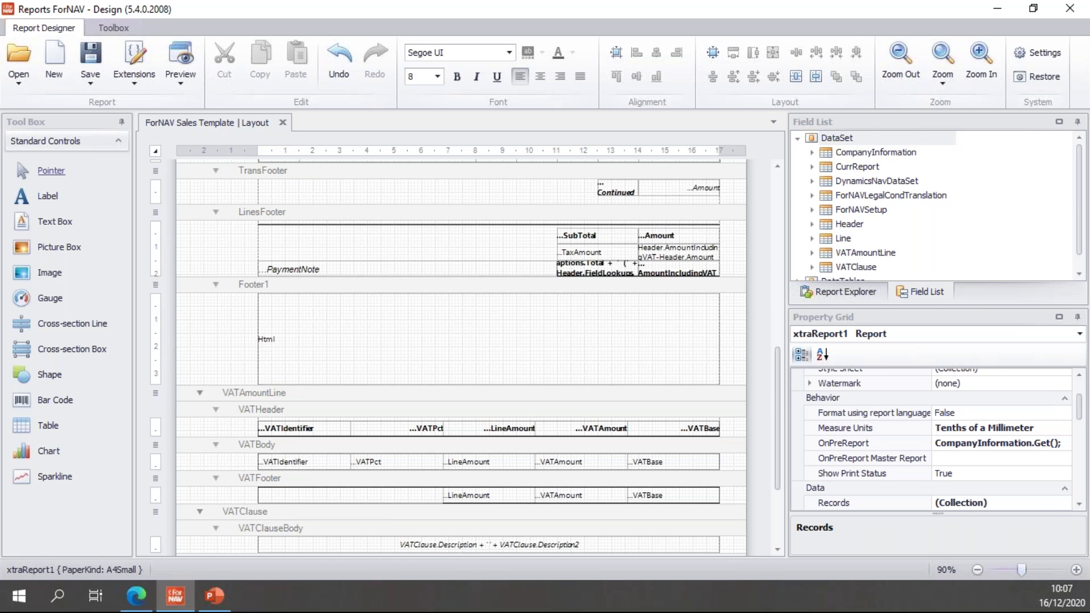
{"action": "left_click_drag", "start_coordinate": [1081, 405], "coordinate": [1083, 416]}
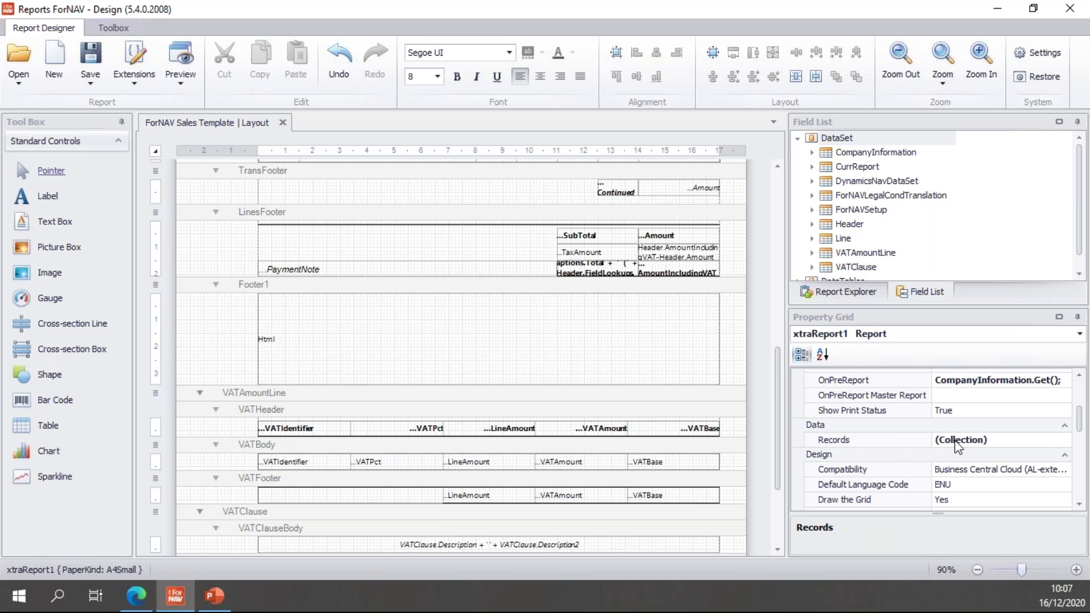
{"action": "left_click", "coordinate": [1044, 438]}
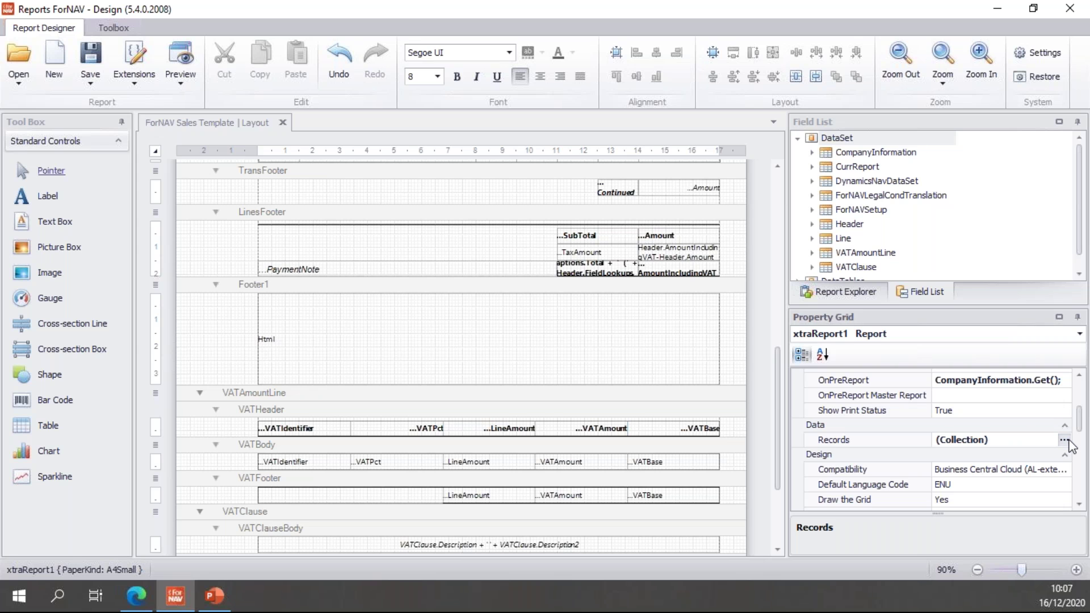
{"action": "left_click", "coordinate": [1064, 440]}
Add a record to the collection and set its table to ForNAV File Storage, filtering the tables by "fornav file".
{"action": "left_click", "coordinate": [394, 386]}
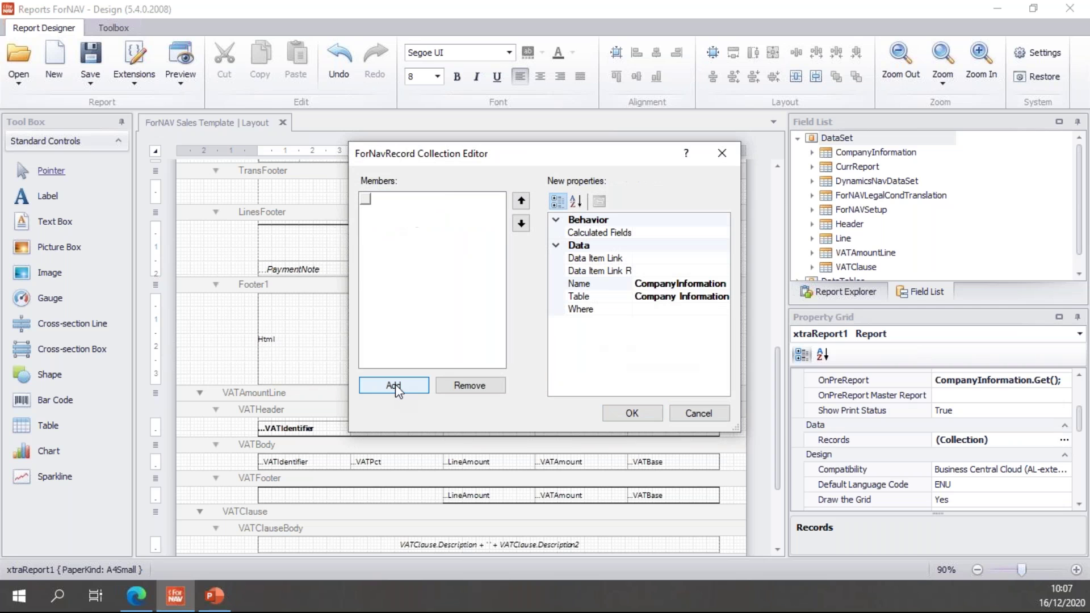
{"action": "left_click", "coordinate": [684, 297]}
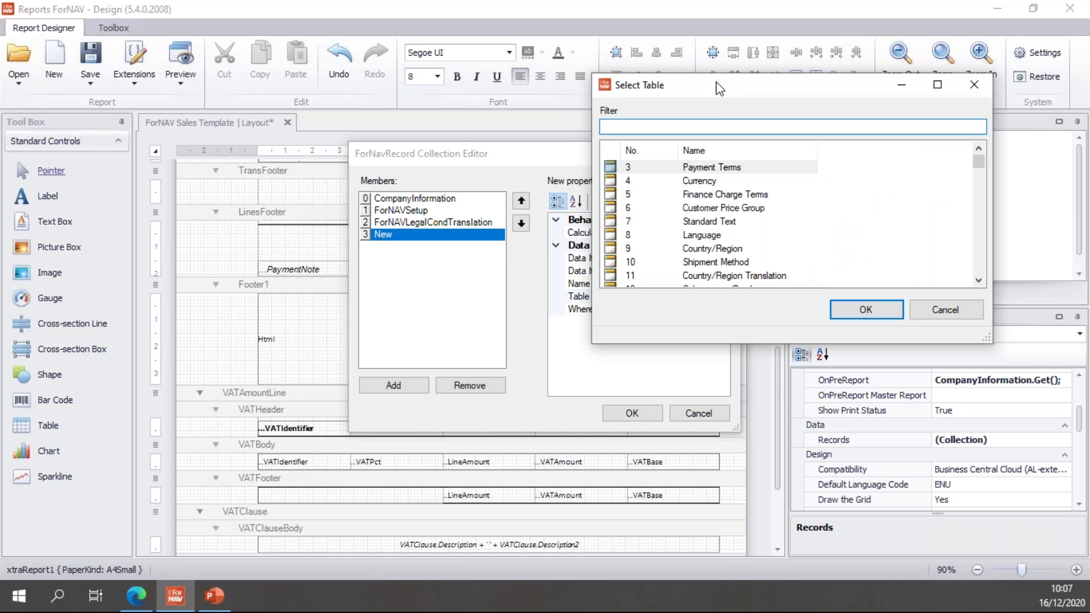
{"action": "left_click_drag", "start_coordinate": [720, 88], "coordinate": [722, 86]}
{"action": "type", "text": "fornav"}
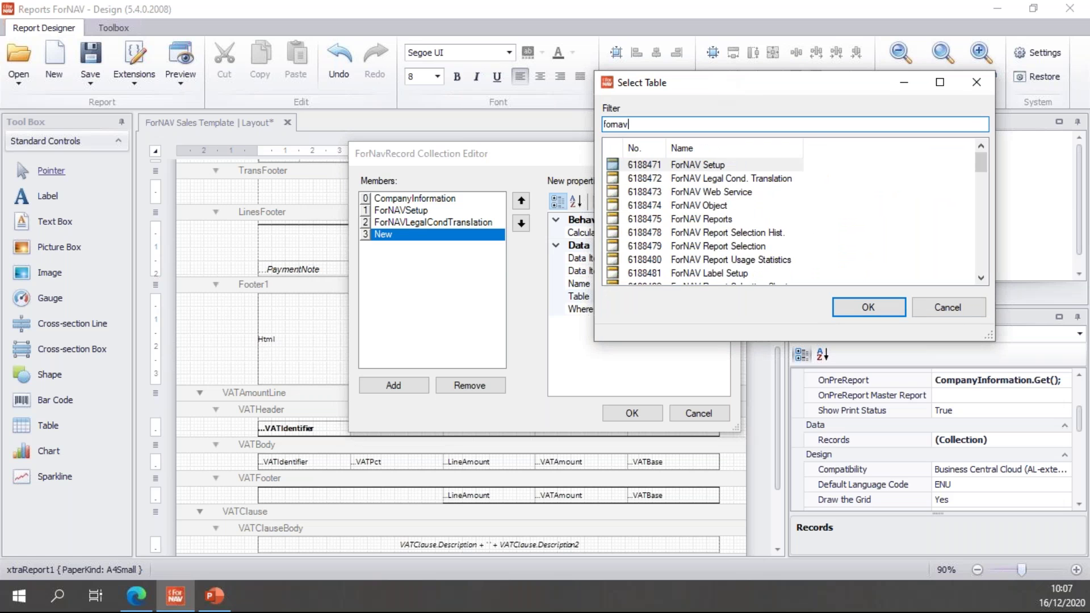
{"action": "type", "text": " sle"}
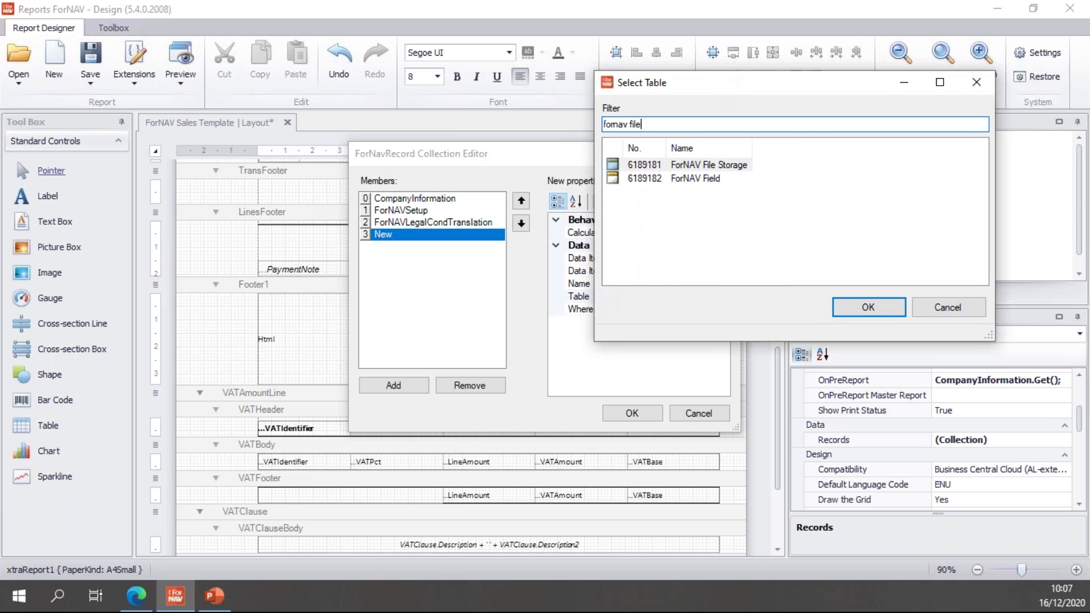
{"action": "left_click", "coordinate": [723, 166]}
{"action": "left_click", "coordinate": [853, 309]}
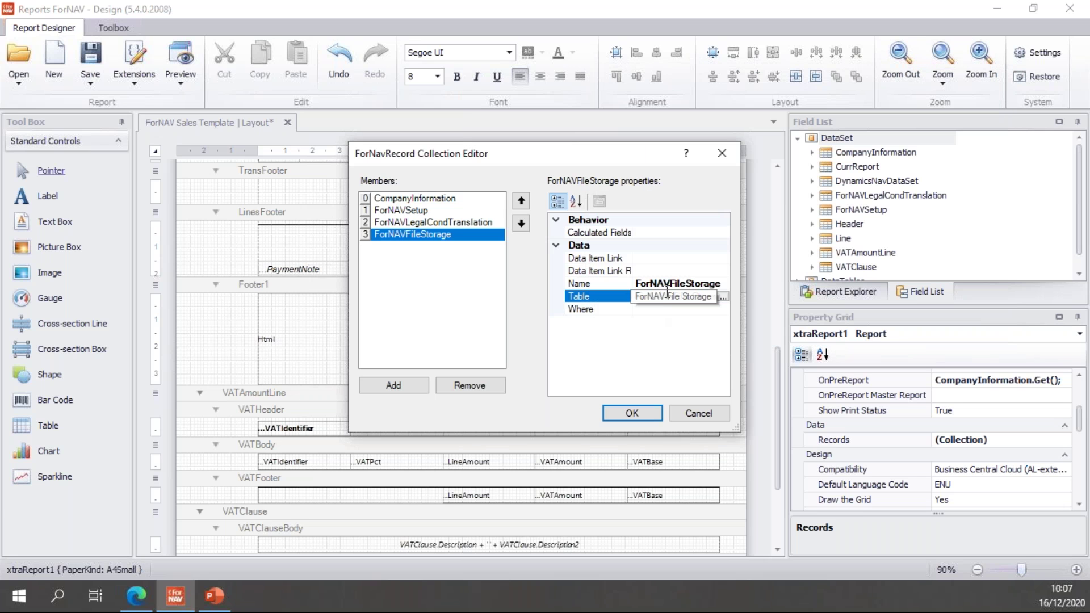
Rename the new File Storage record as Terms and accept the record collection.
{"action": "left_click", "coordinate": [670, 284]}
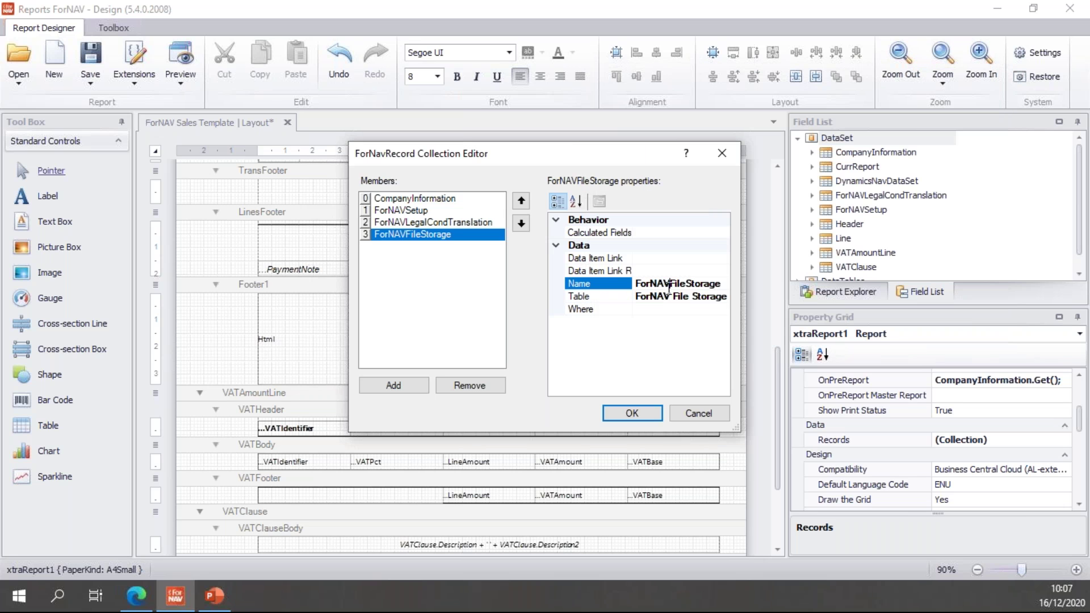
{"action": "double_click", "coordinate": [712, 284]}
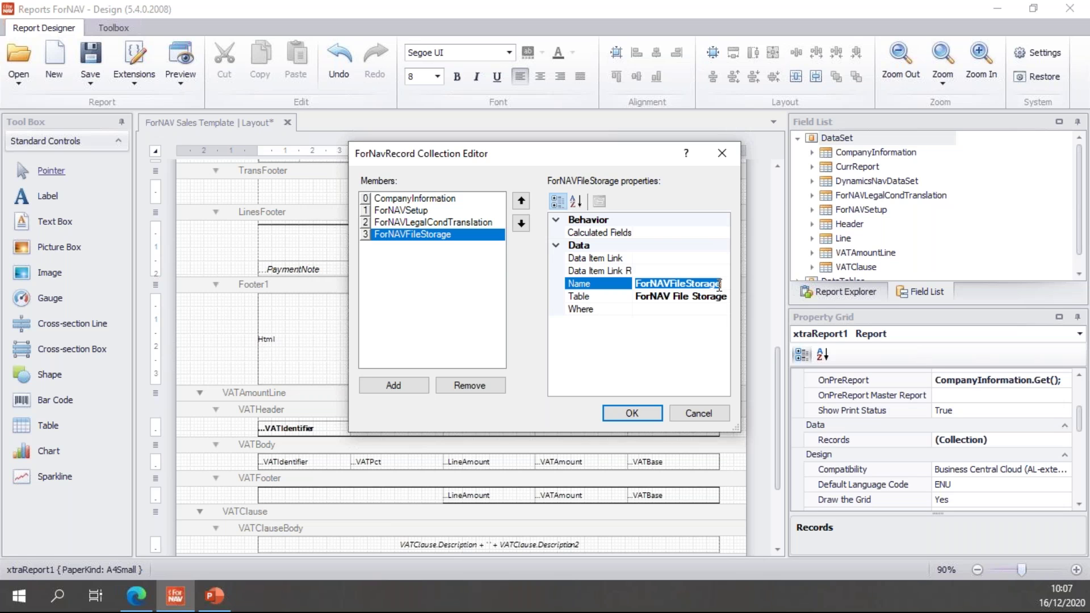
{"action": "type", "text": "Terms"}
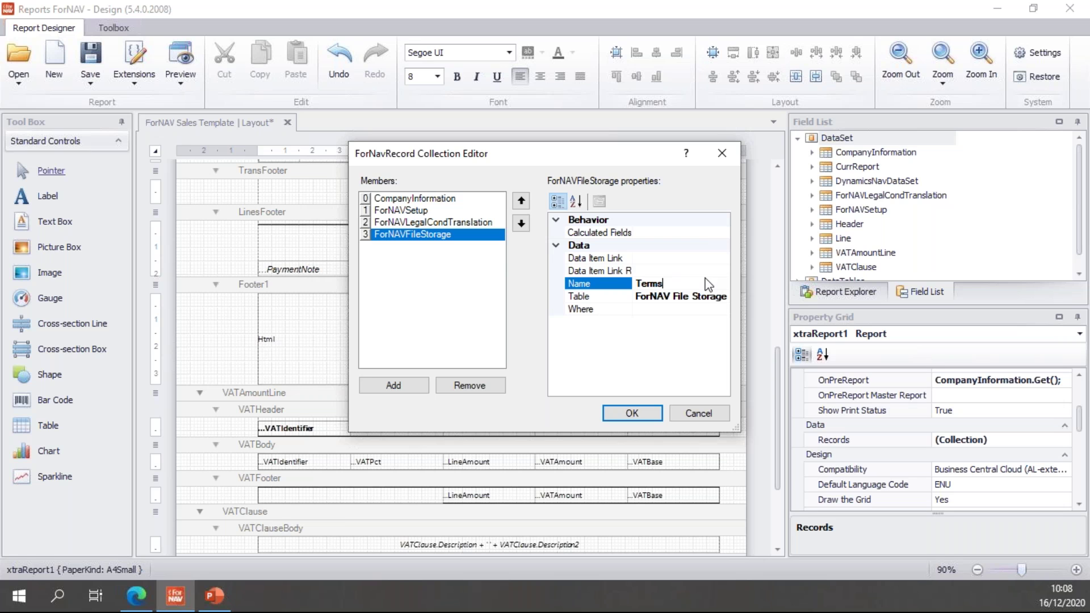
{"action": "key", "text": "Return"}
{"action": "key", "text": "Up"}
{"action": "key", "text": "Down"}
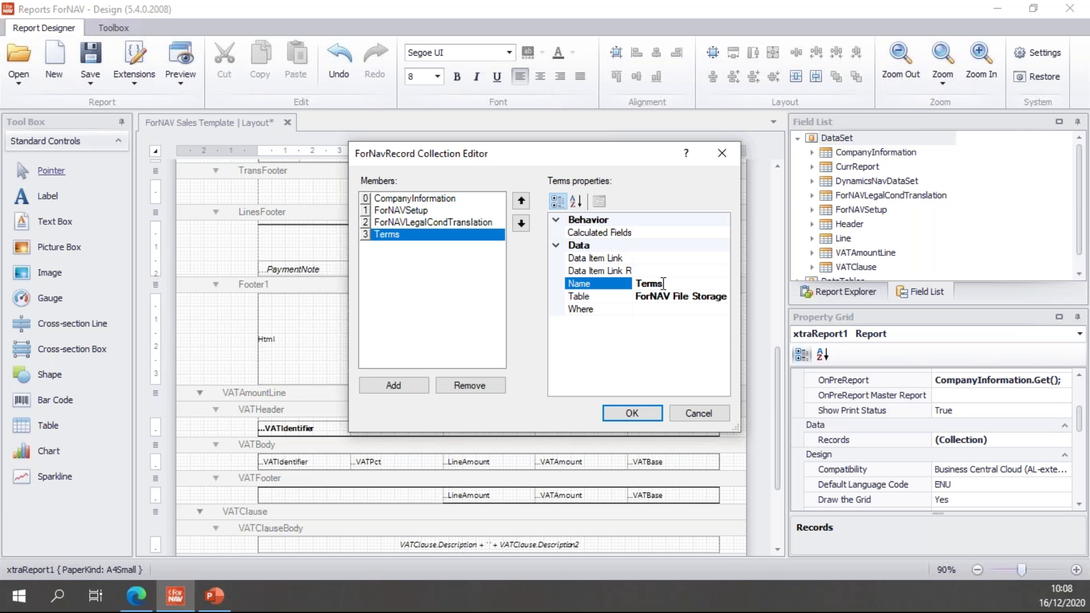
{"action": "left_click", "coordinate": [689, 297]}
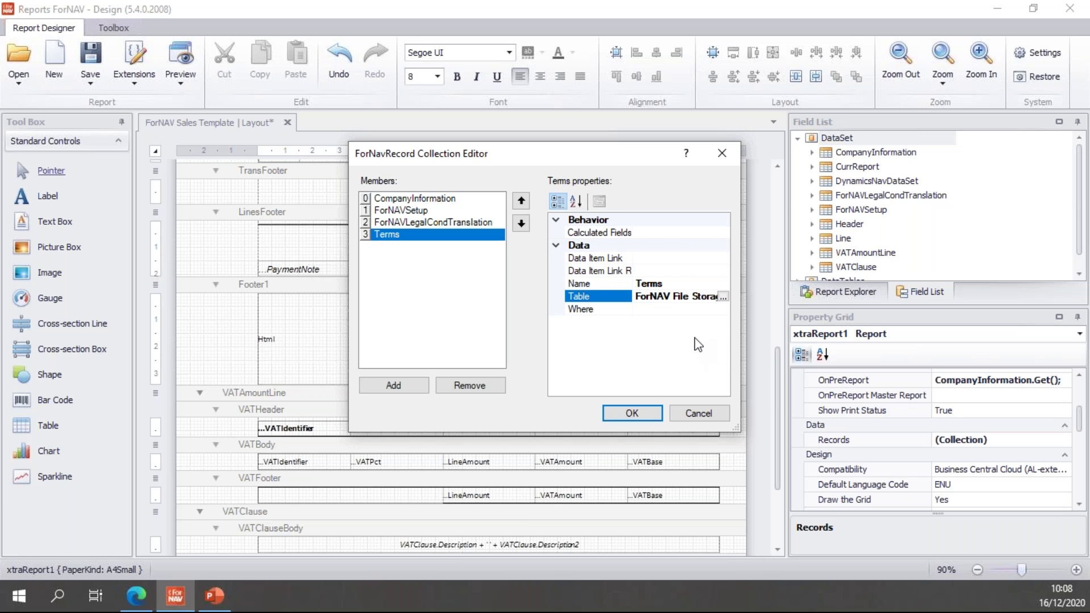
{"action": "left_click", "coordinate": [649, 412]}
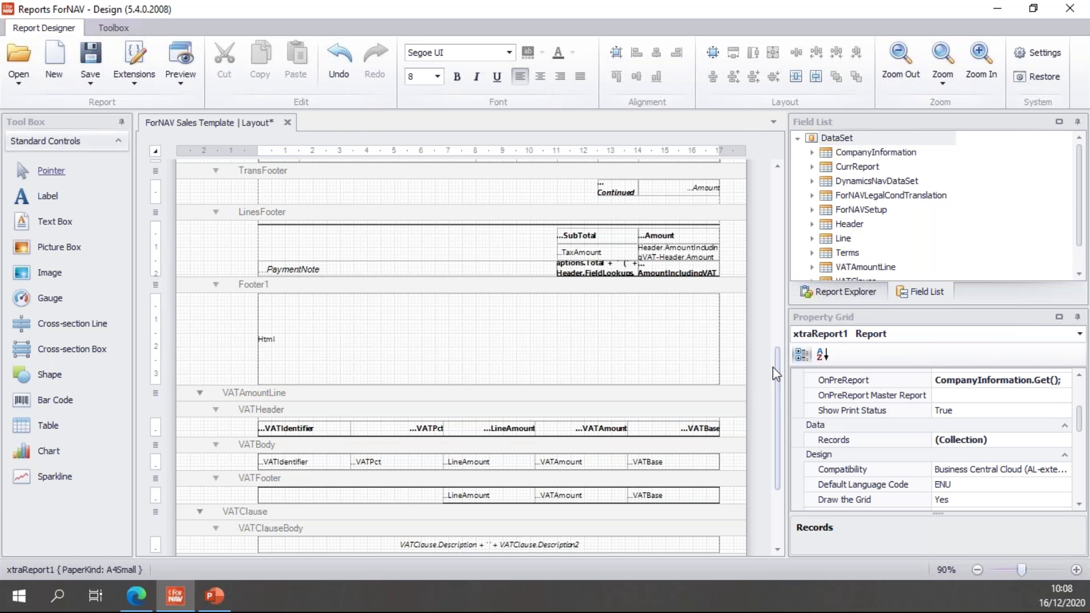
Open the report's OnPreReport script and make room for a new line after the PrintLogo if-block.
{"action": "scroll", "coordinate": [1068, 404], "scroll_direction": "up", "scroll_amount": 1}
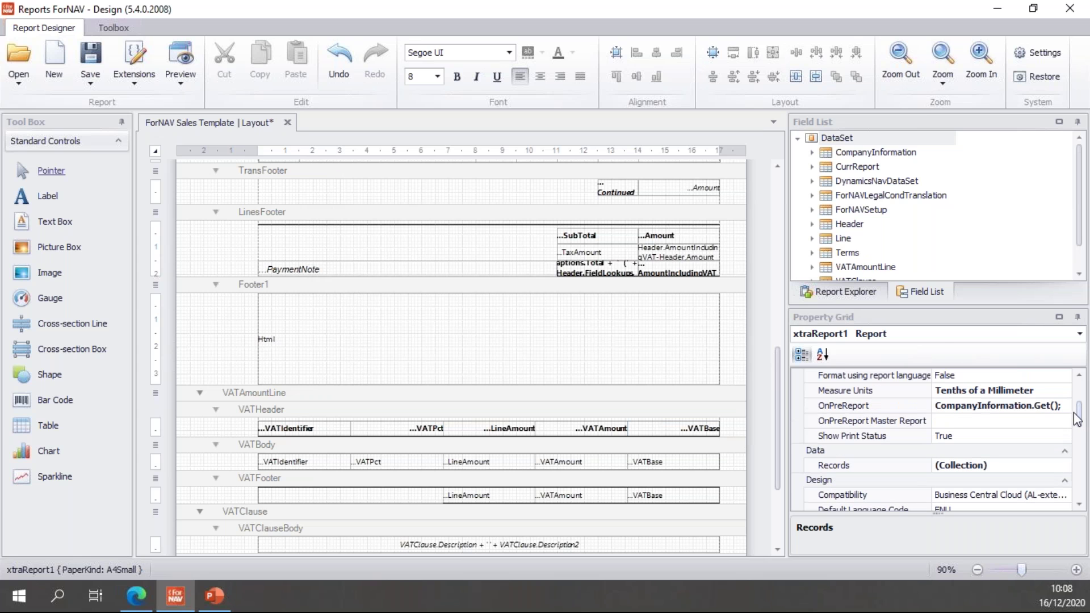
{"action": "left_click", "coordinate": [1068, 405]}
{"action": "left_click", "coordinate": [1065, 405]}
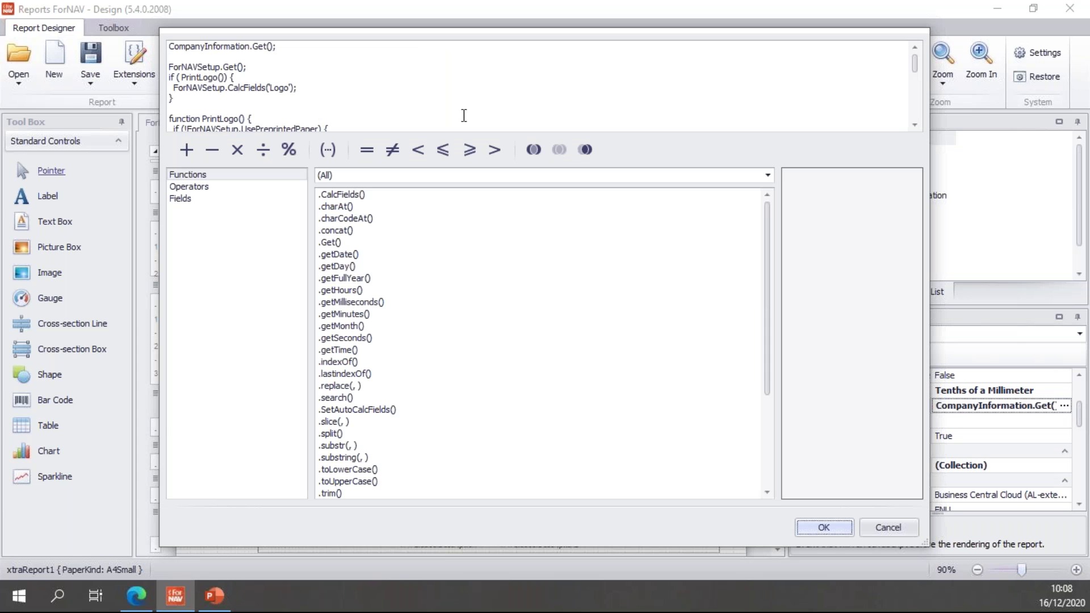
{"action": "left_click", "coordinate": [317, 98]}
{"action": "key", "text": "Down"}
{"action": "key", "text": "Down"}
{"action": "key", "text": "ctrl+shift+End"}
{"action": "key", "text": "Delete"}
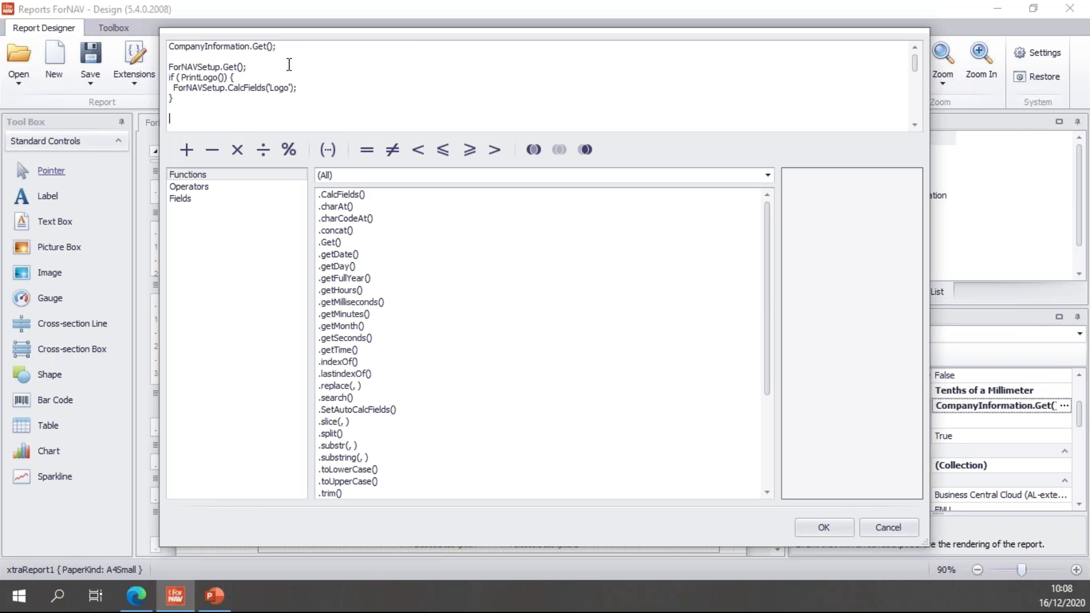
{"action": "key", "text": "ctrl+z"}
{"action": "scroll", "coordinate": [211, 58], "scroll_direction": "up", "scroll_amount": 1}
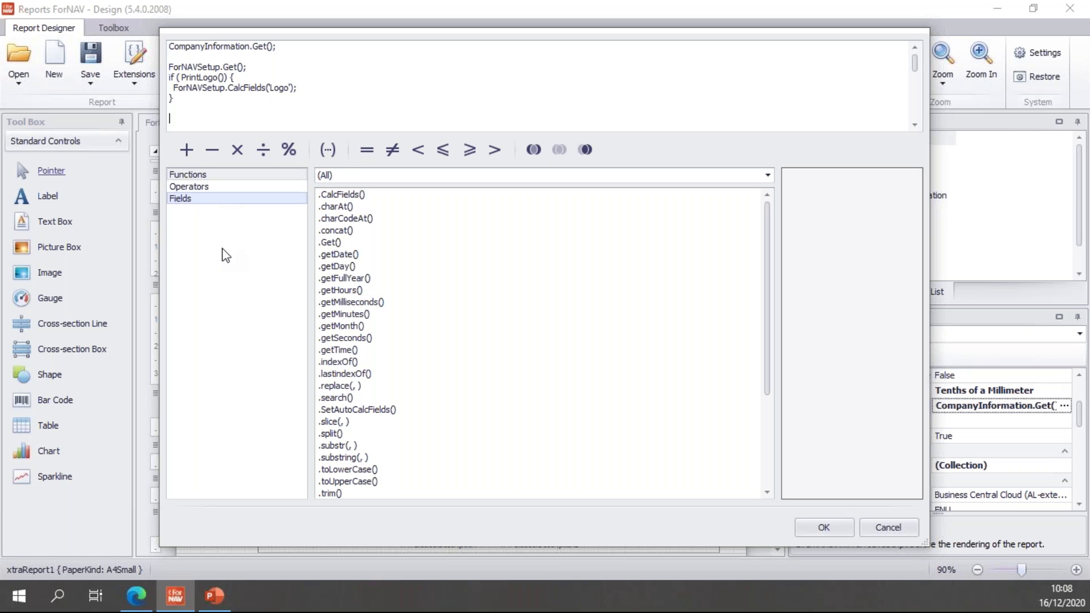
Add the line Terms.Get('TERMS', 'APPEND'); to the script, inserting the Terms record from the dataset fields.
{"action": "left_click", "coordinate": [198, 201]}
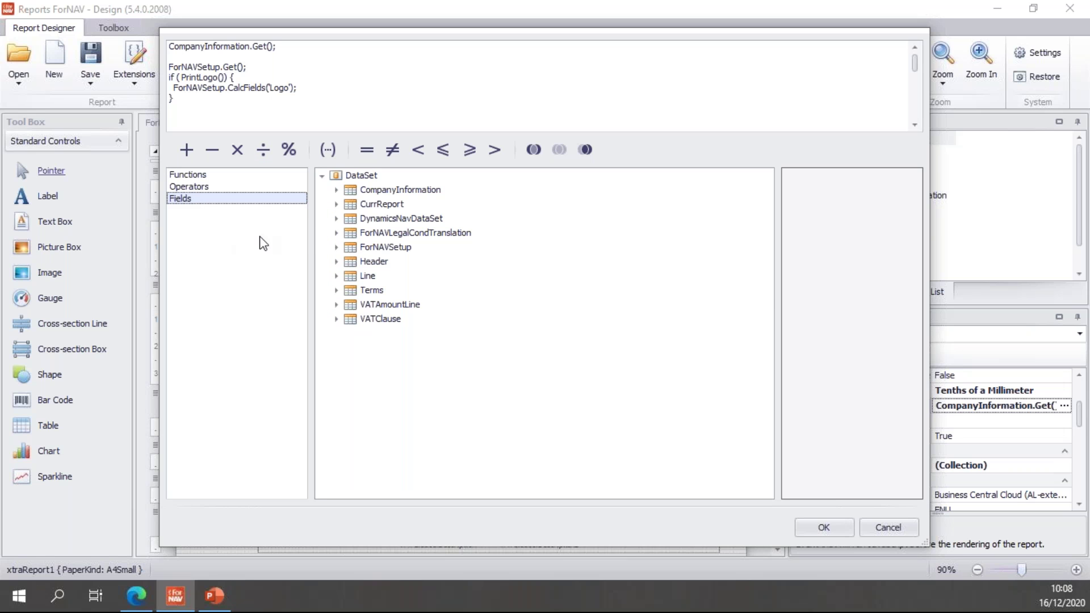
{"action": "double_click", "coordinate": [372, 290]}
{"action": "type", "text": ".Get()"}
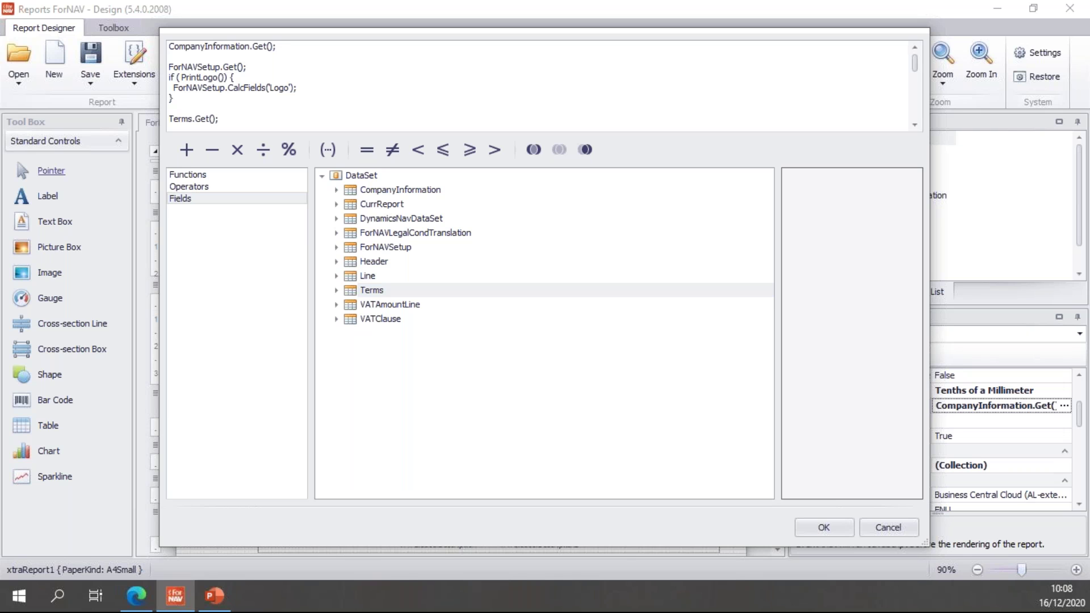
{"action": "type", "text": "\""}
{"action": "type", "text": "TERMS"}
{"action": "type", "text": "', '"}
{"action": "type", "text": "APPEND"}
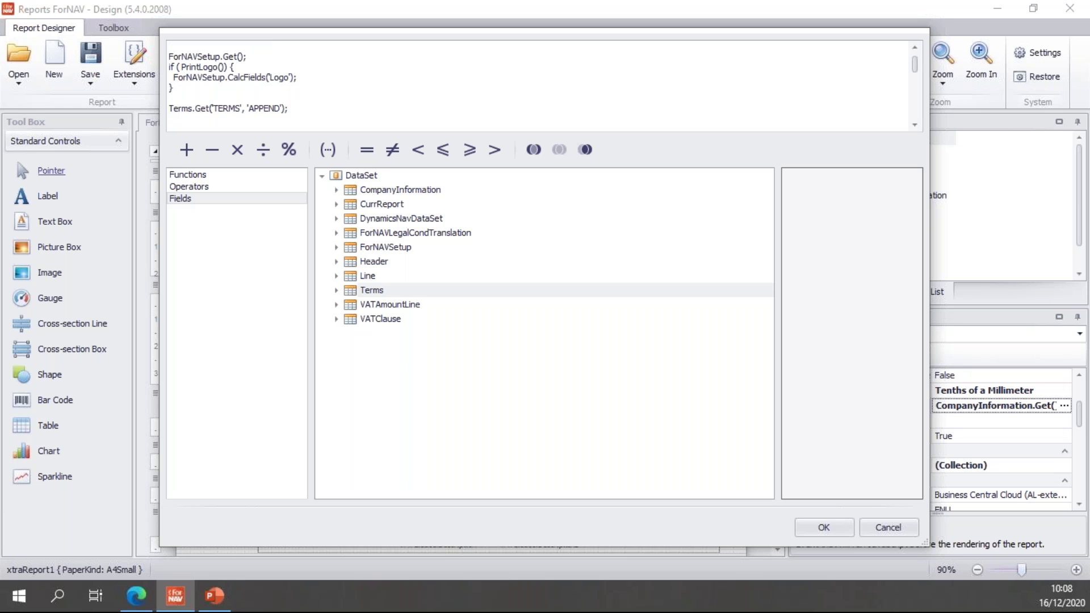
Add the line Terms.CalcFields('Data'); below the Terms.Get call, starting from the Terms Data field.
{"action": "left_click", "coordinate": [336, 292]}
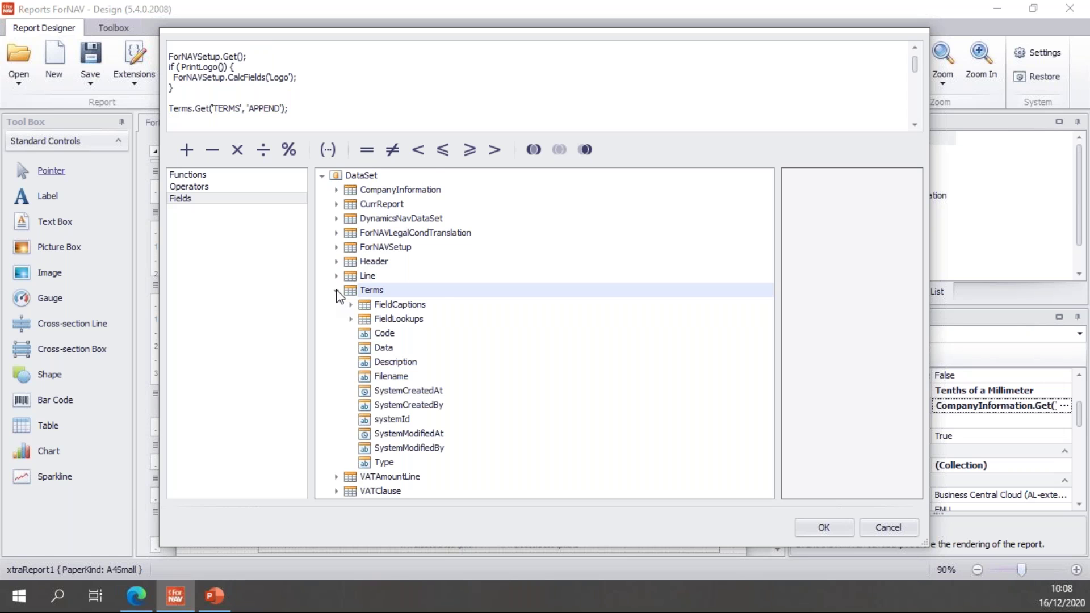
{"action": "double_click", "coordinate": [380, 348]}
{"action": "key", "text": "Left"}
{"action": "key", "text": "Left"}
{"action": "key", "text": "Left"}
{"action": "key", "text": "Left"}
{"action": "key", "text": "Left"}
{"action": "key", "text": "Left"}
{"action": "type", "text": "CalcFie"}
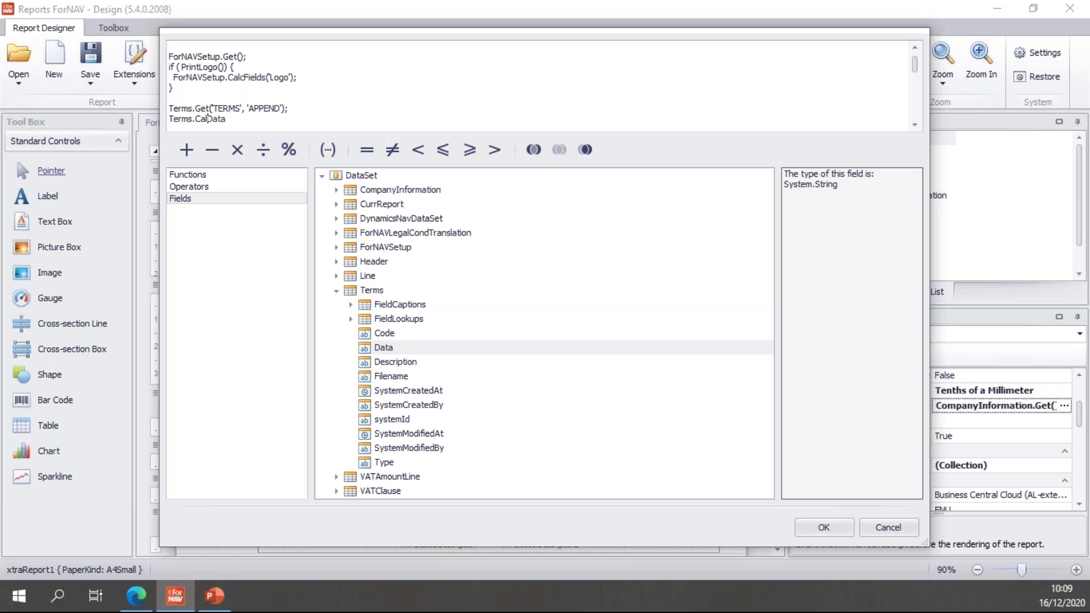
{"action": "type", "text": "lds('Data');"}
{"action": "key", "text": "Return"}
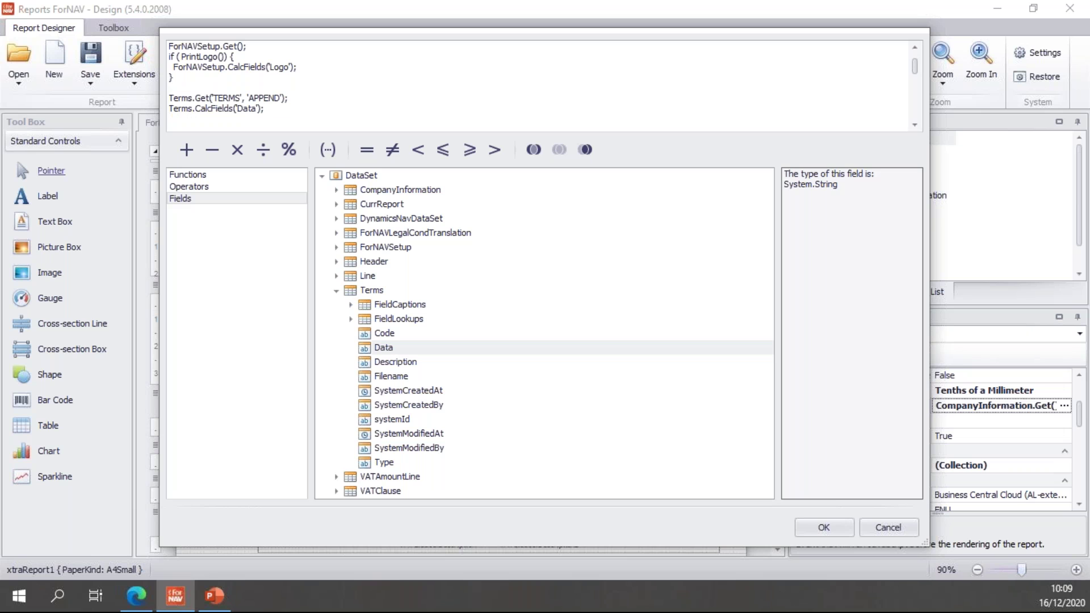
Add the call CurrReport.DataItems.Header.Pdf.Append(); on the next script line using the Header data item's Pdf Append function.
{"action": "left_click", "coordinate": [386, 205]}
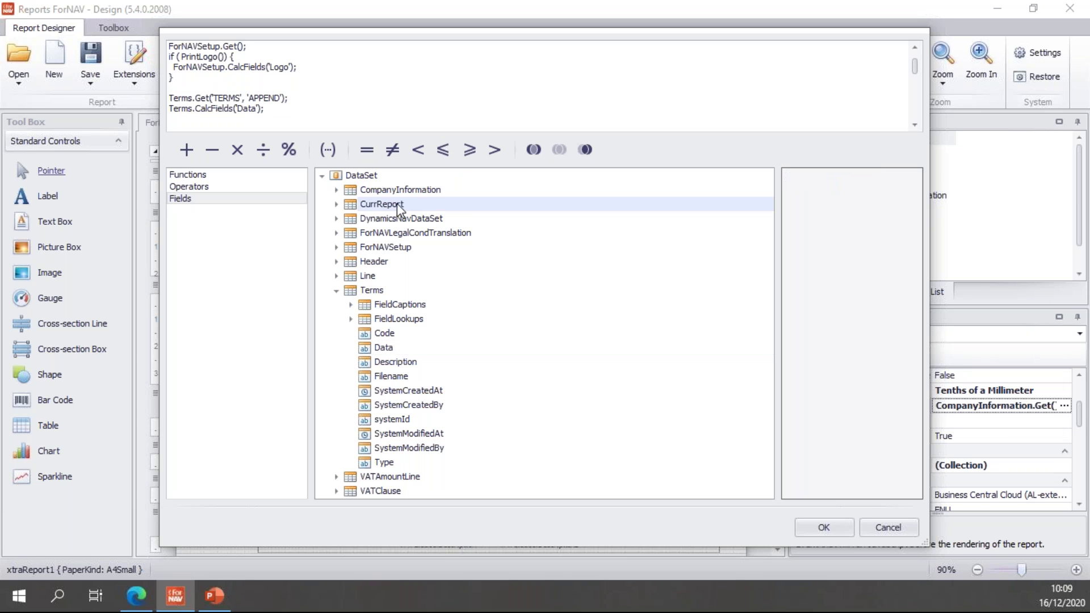
{"action": "left_click", "coordinate": [336, 205]}
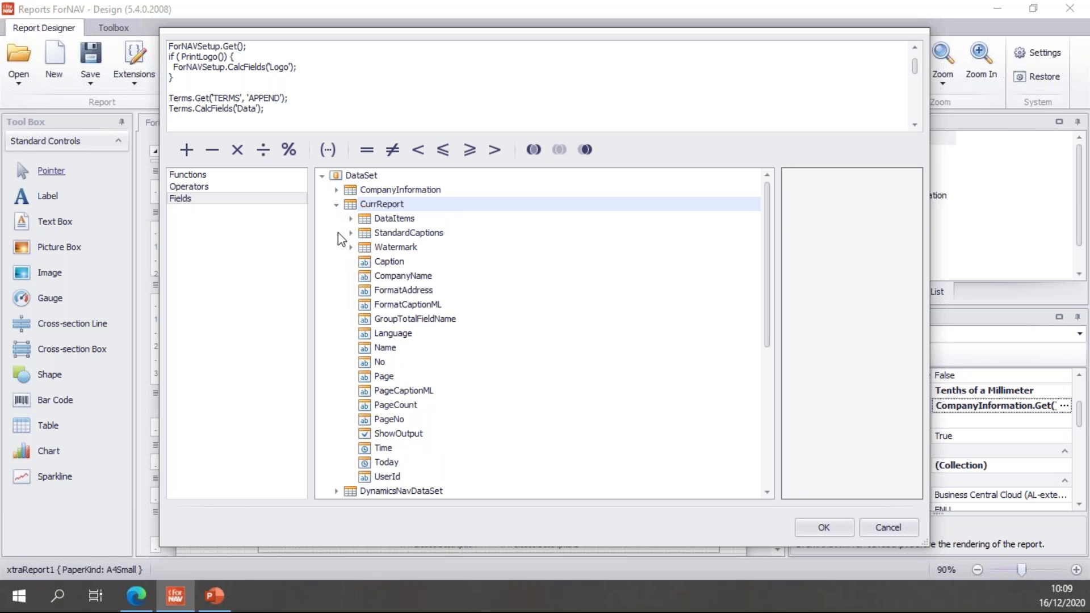
{"action": "left_click", "coordinate": [351, 220]}
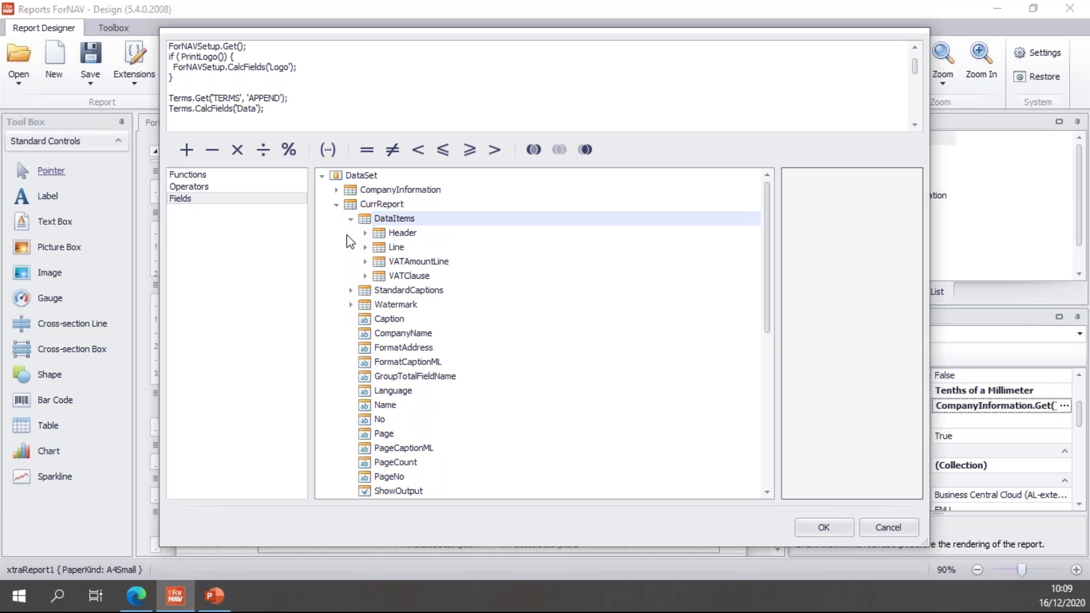
{"action": "left_click", "coordinate": [405, 233]}
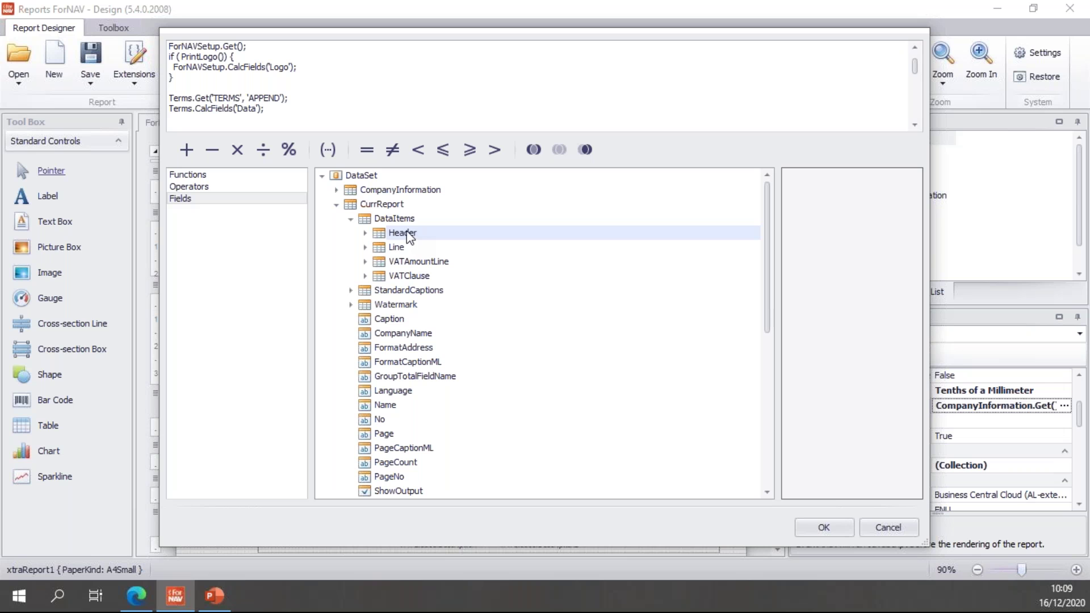
{"action": "left_click", "coordinate": [365, 234]}
{"action": "left_click", "coordinate": [380, 248]}
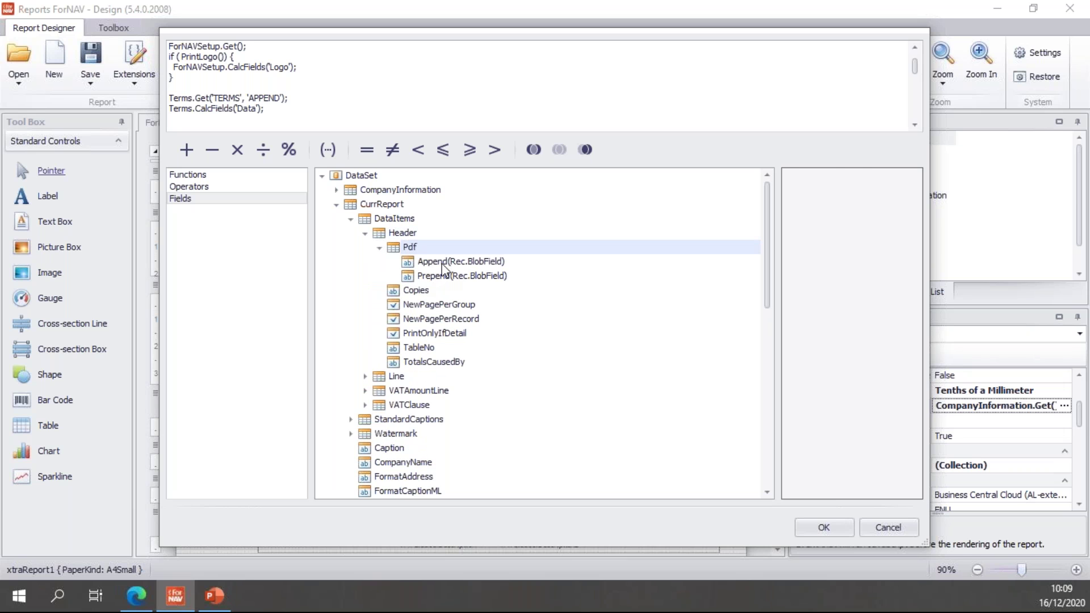
{"action": "double_click", "coordinate": [442, 263]}
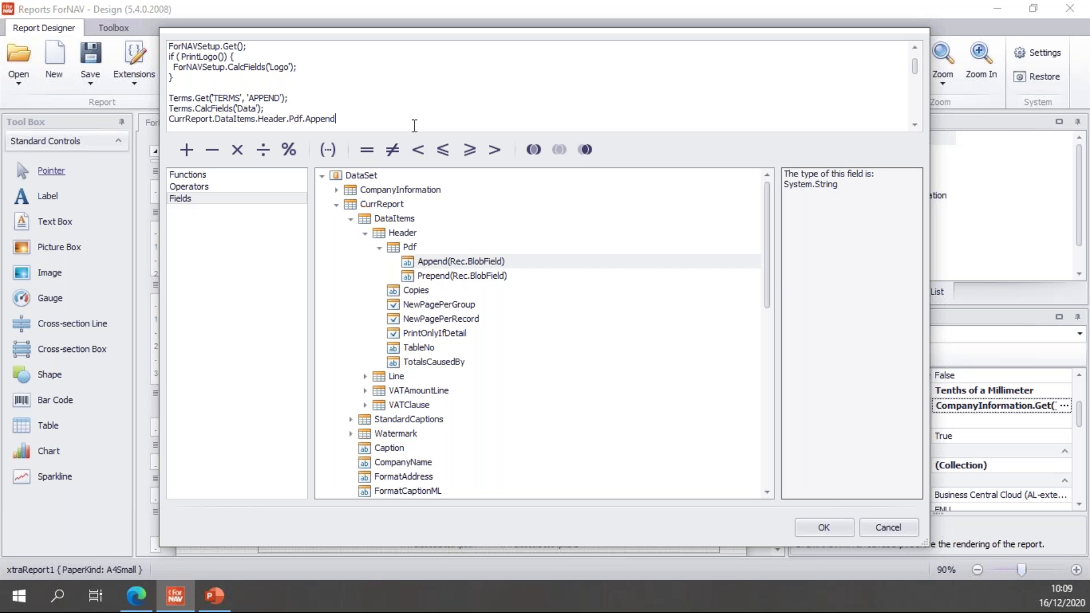
{"action": "type", "text": "();"}
Insert Terms.Data as the argument of the Pdf.Append call and accept the OnPreReport script.
{"action": "left_click", "coordinate": [338, 118]}
{"action": "scroll", "coordinate": [472, 327], "scroll_direction": "down", "scroll_amount": 8}
{"action": "scroll", "coordinate": [475, 330], "scroll_direction": "down", "scroll_amount": 3}
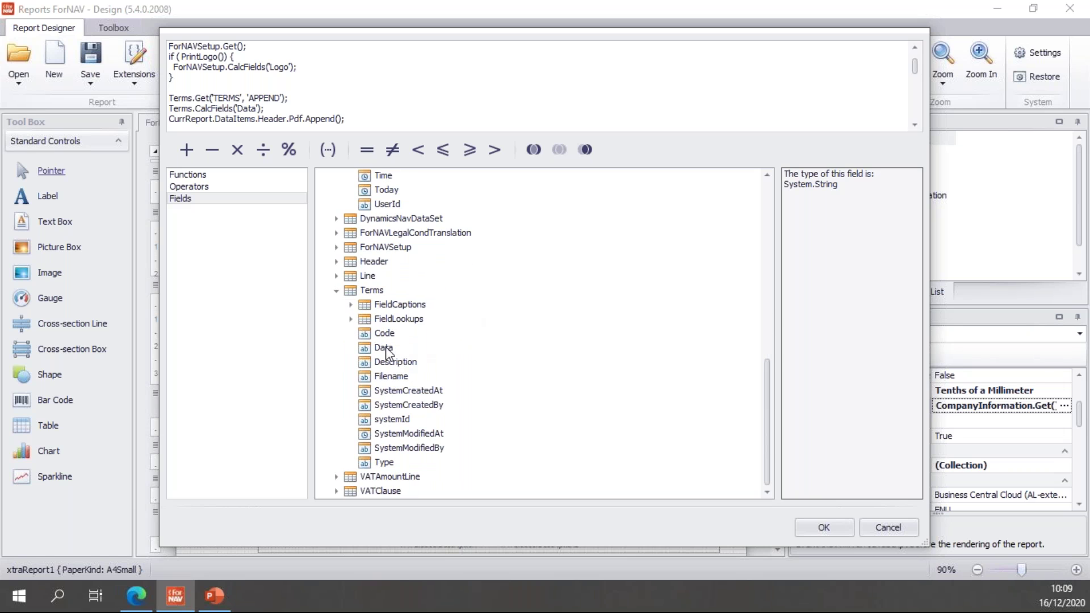
{"action": "double_click", "coordinate": [385, 348]}
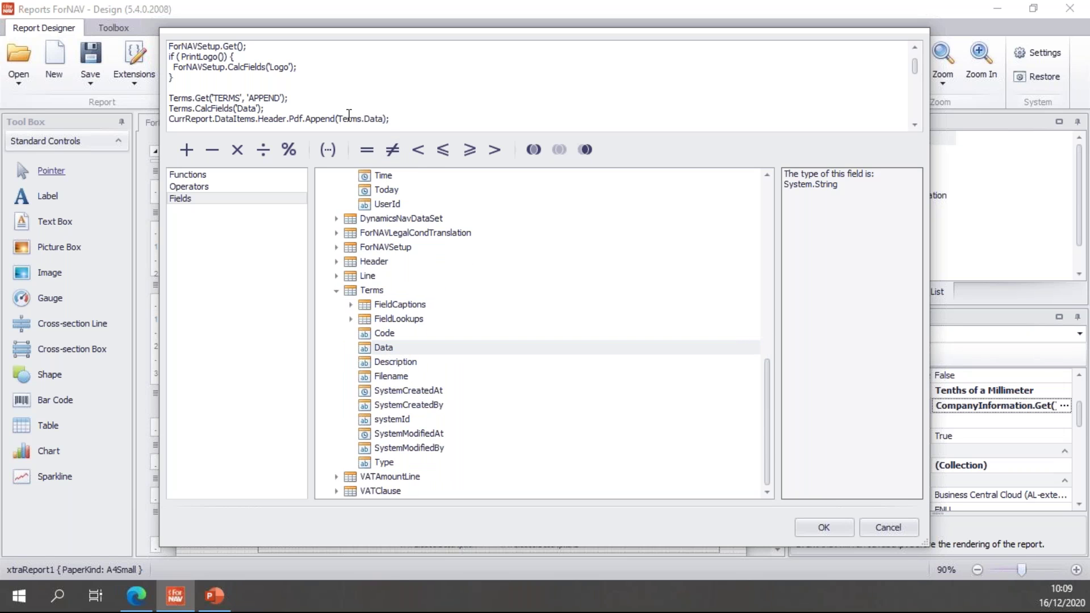
{"action": "left_click", "coordinate": [393, 120]}
{"action": "scroll", "coordinate": [402, 118], "scroll_direction": "down", "scroll_amount": 1}
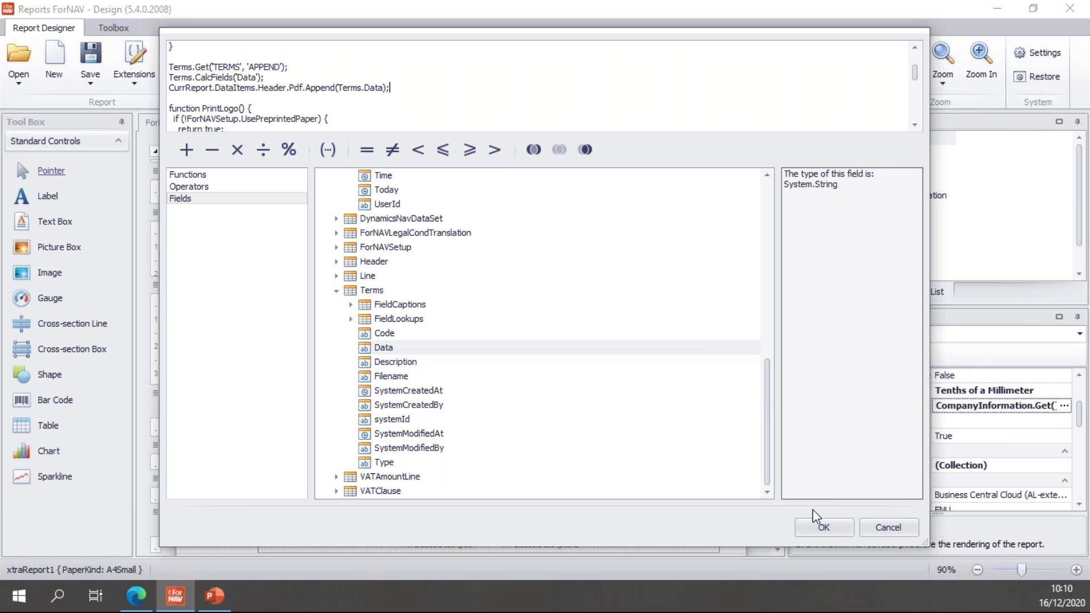
{"action": "left_click", "coordinate": [837, 526]}
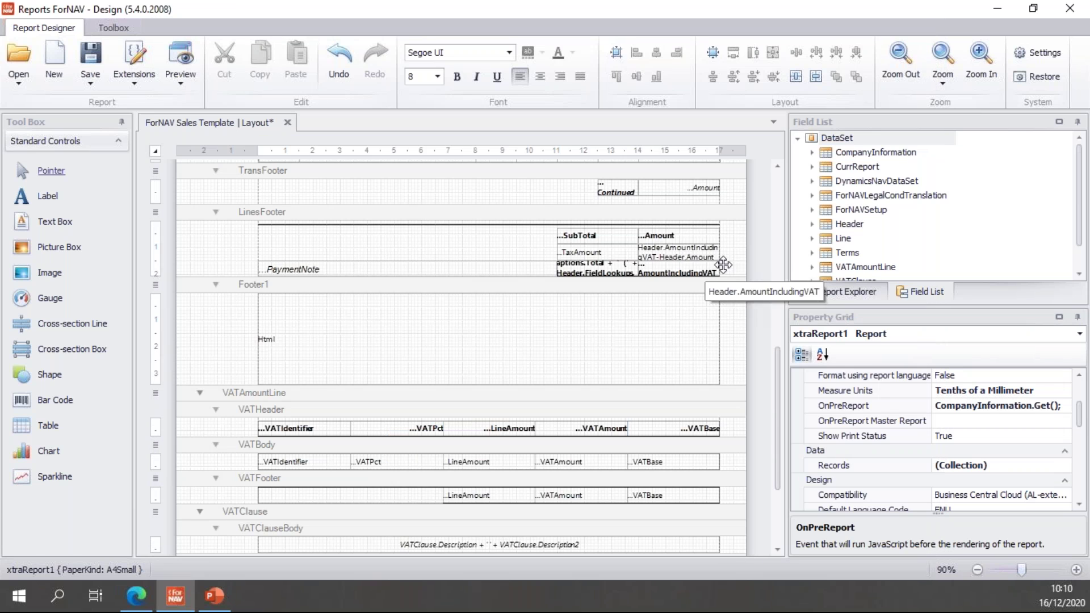
Preview the Sales Template report with no filters and examine the terms and conditions page after the invoice.
{"action": "left_click", "coordinate": [180, 63]}
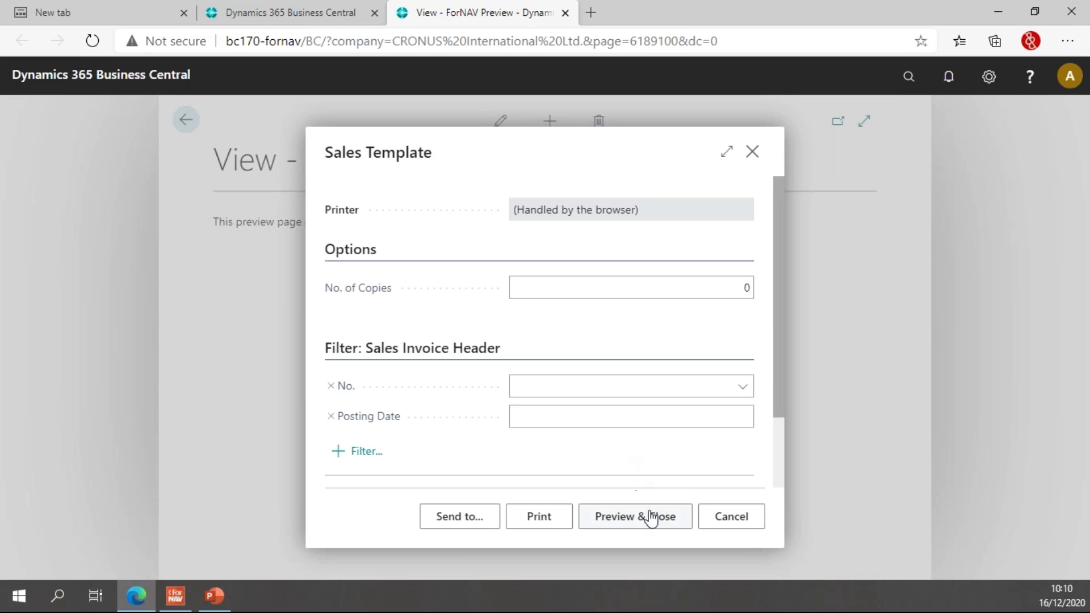
{"action": "left_click", "coordinate": [645, 515]}
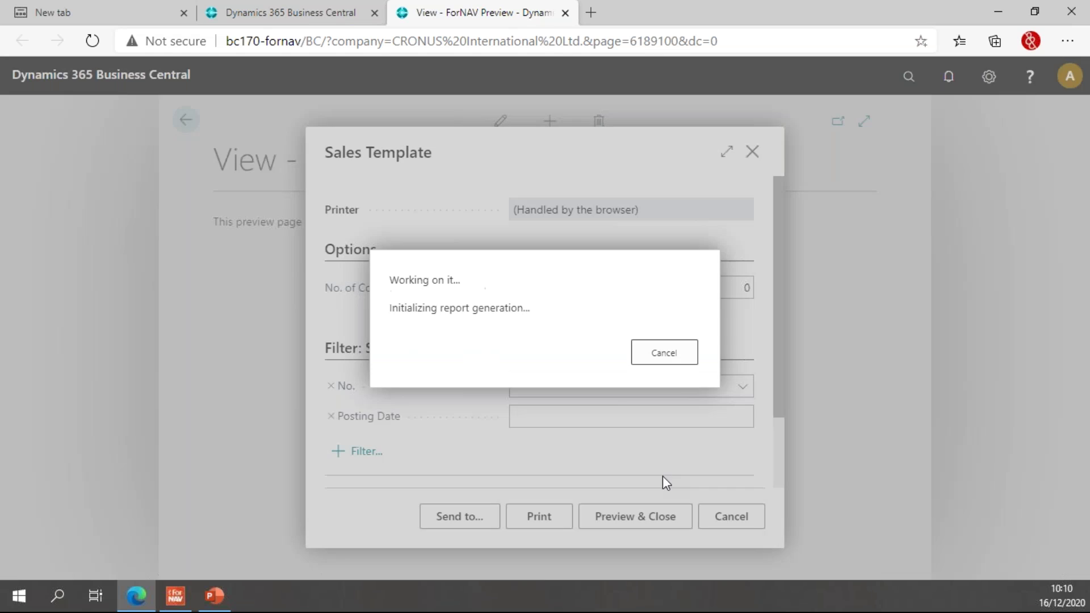
{"action": "scroll", "coordinate": [684, 410], "scroll_direction": "down", "scroll_amount": 3}
{"action": "scroll", "coordinate": [687, 416], "scroll_direction": "down", "scroll_amount": 4}
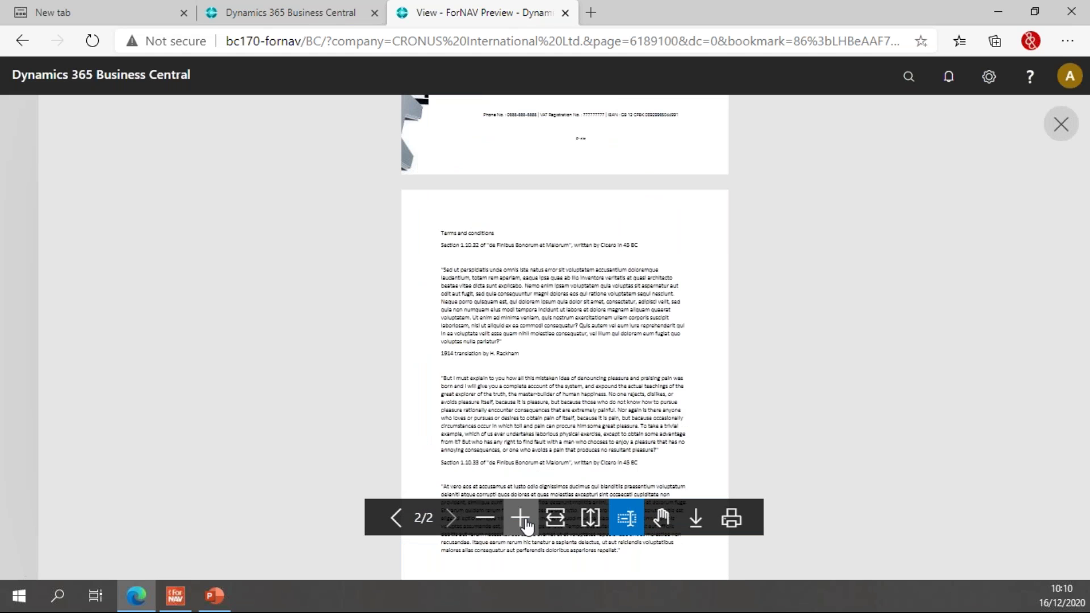
{"action": "left_click", "coordinate": [519, 517]}
{"action": "scroll", "coordinate": [599, 425], "scroll_direction": "up", "scroll_amount": 4}
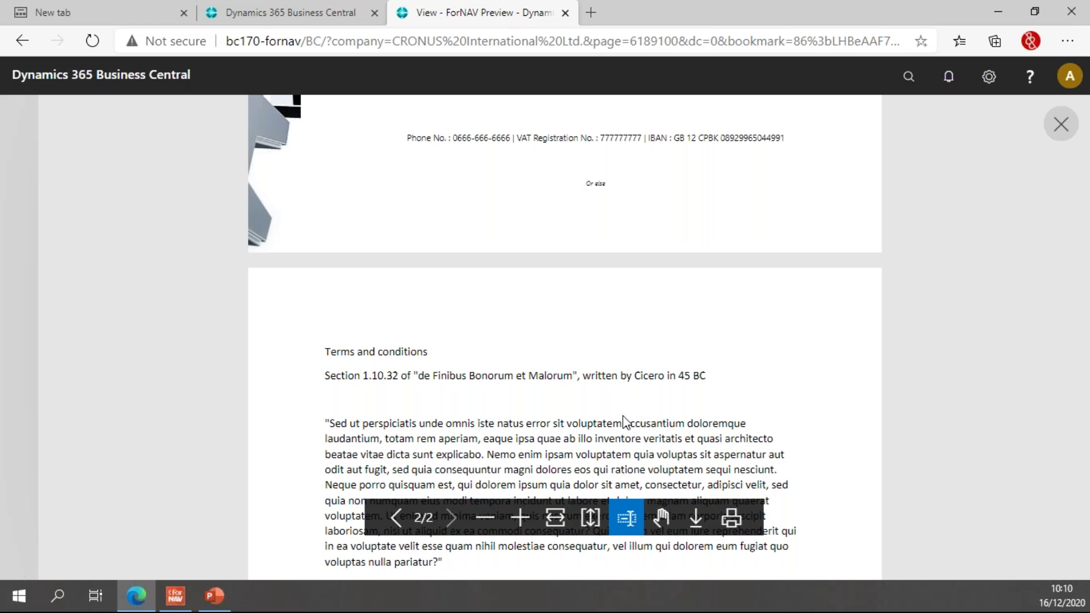
{"action": "scroll", "coordinate": [630, 423], "scroll_direction": "down", "scroll_amount": 1}
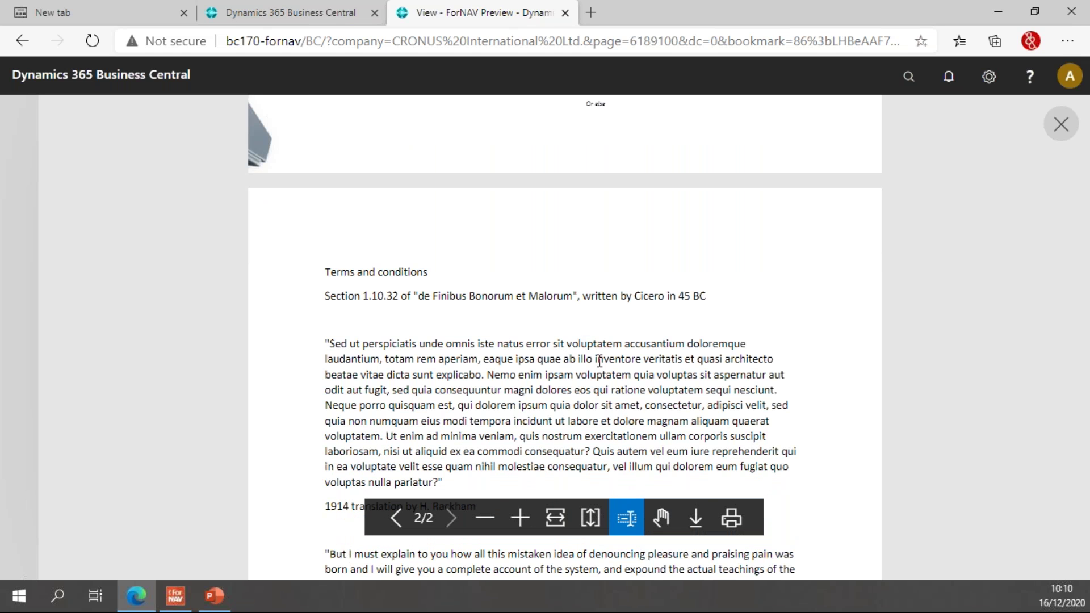